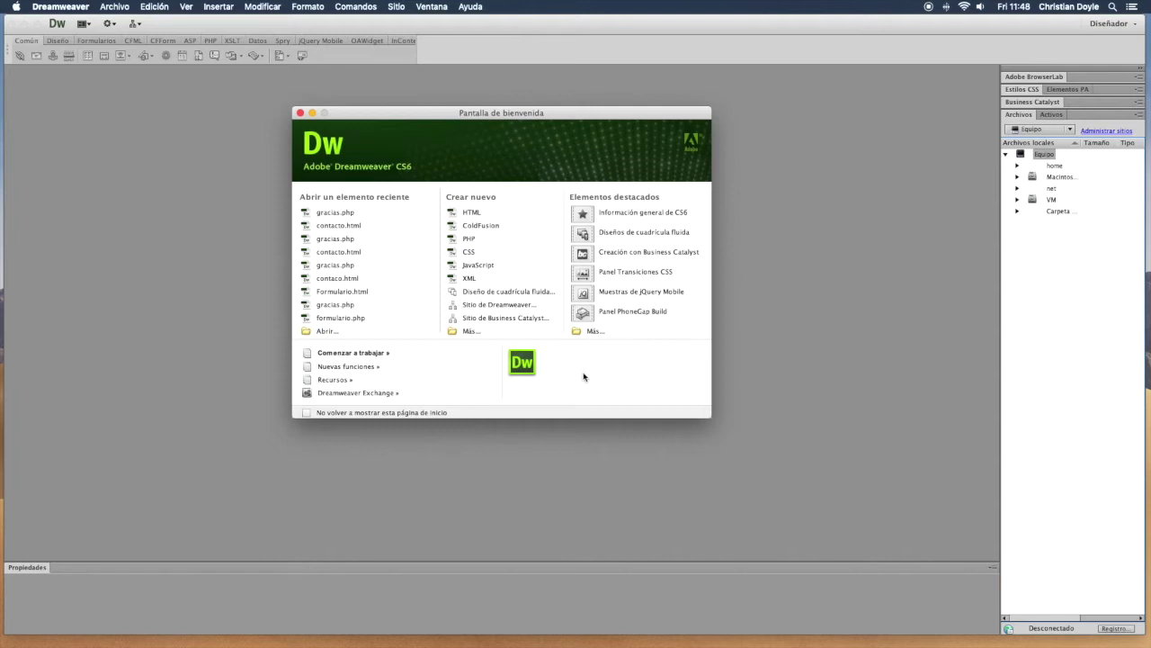
# Close the welcome screen and open the site management dialog from the local files list
pyautogui.click(300, 114)
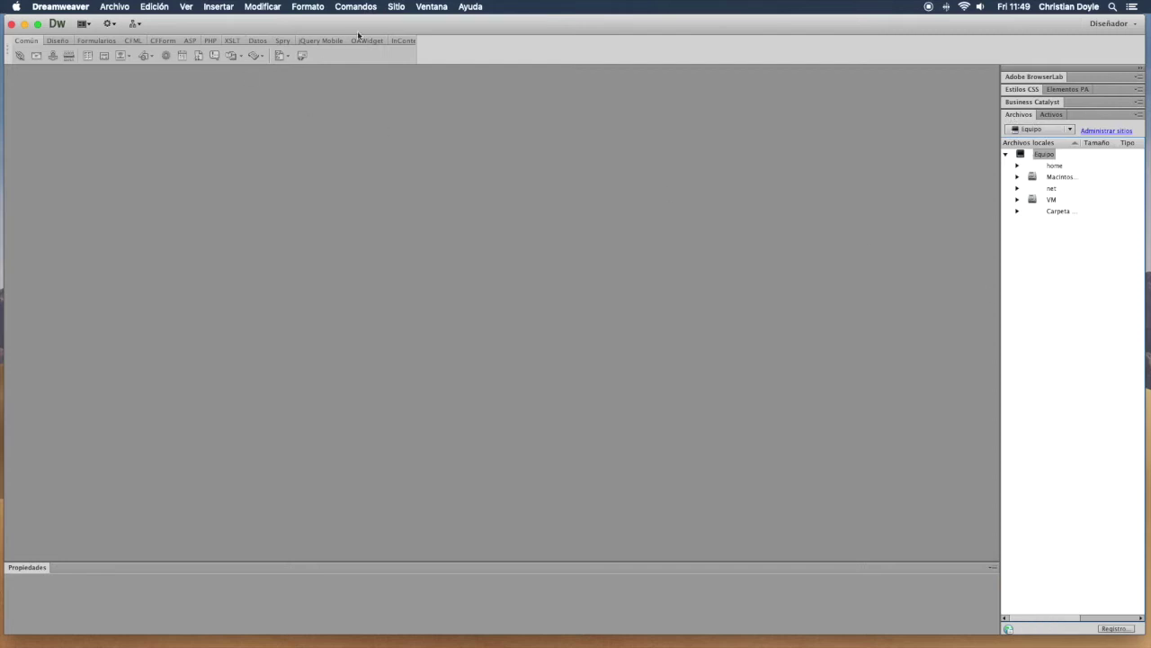
pyautogui.click(426, 7)
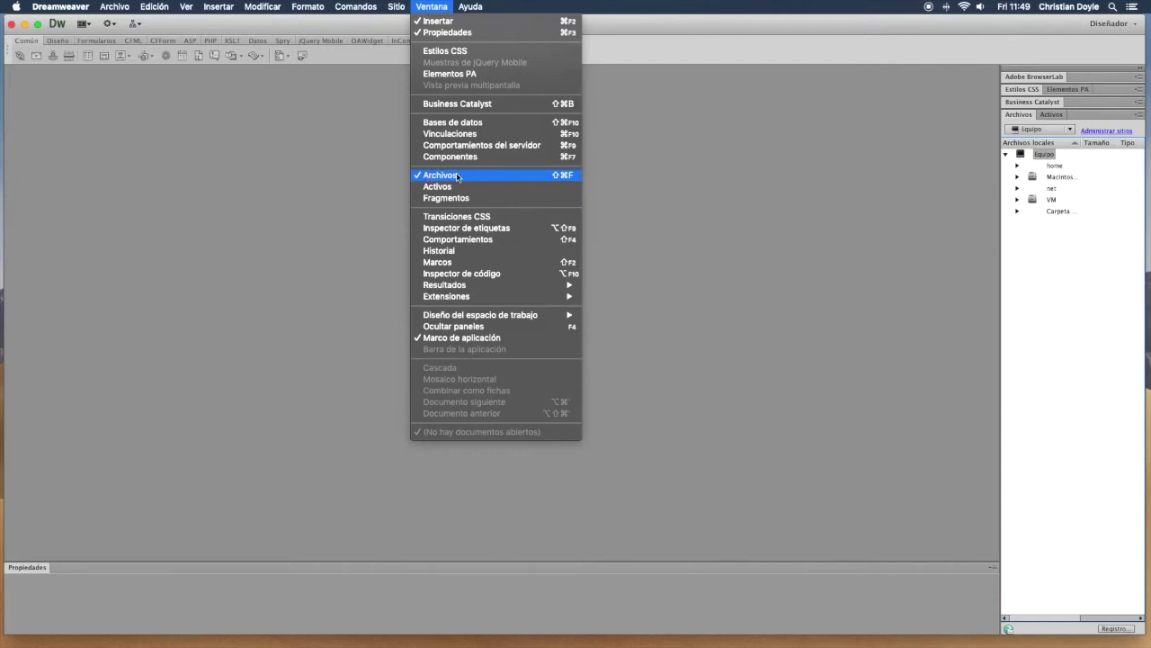
pyautogui.click(661, 189)
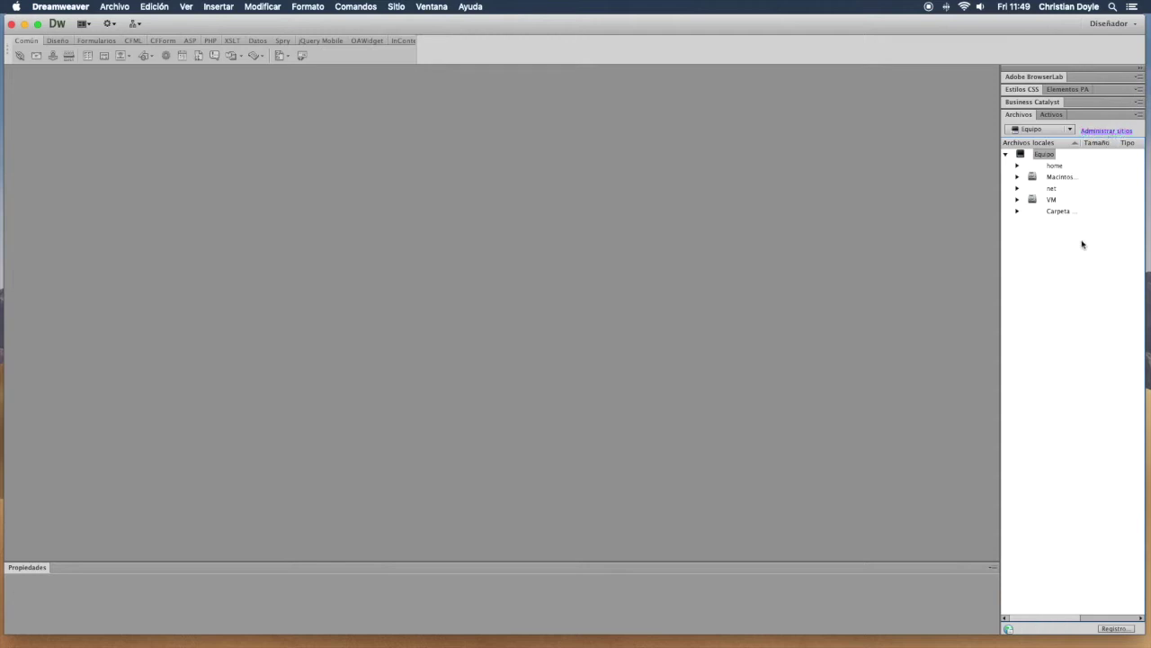
pyautogui.click(1069, 131)
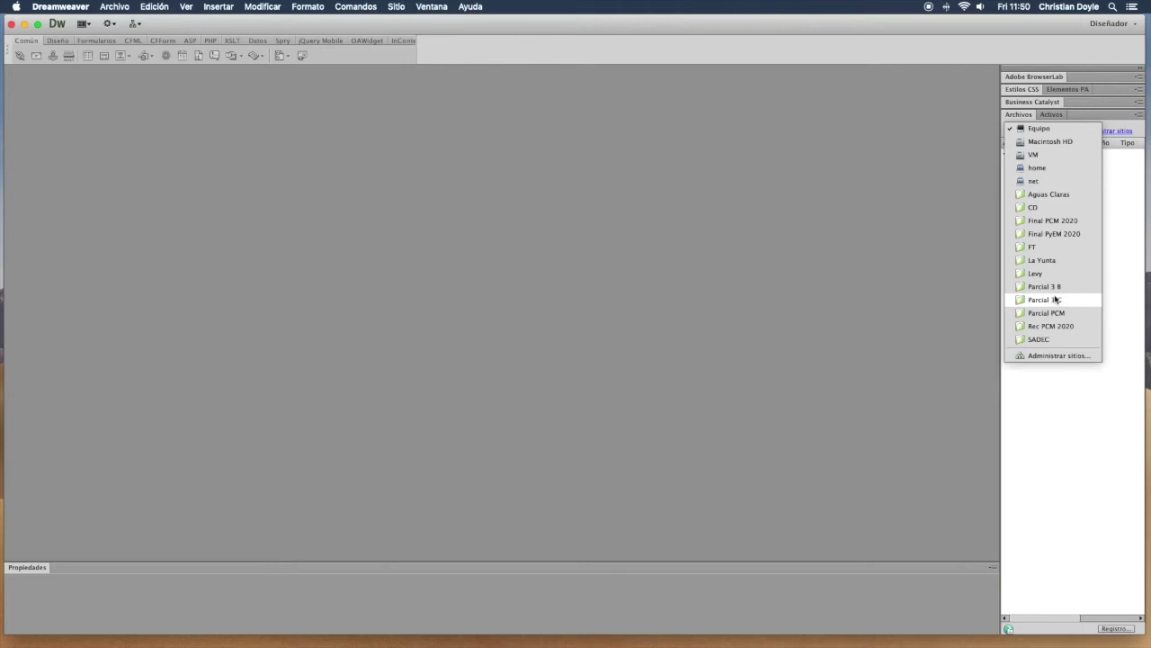
pyautogui.click(1059, 358)
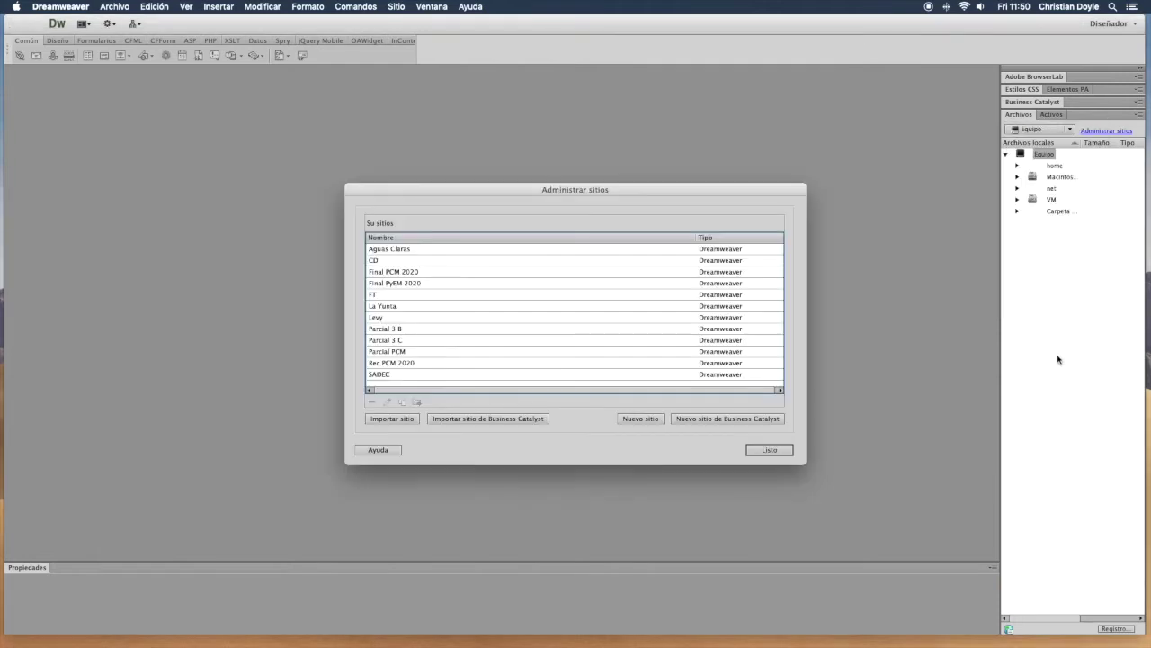
pyautogui.moveTo(717, 194); pyautogui.dragTo(712, 177)
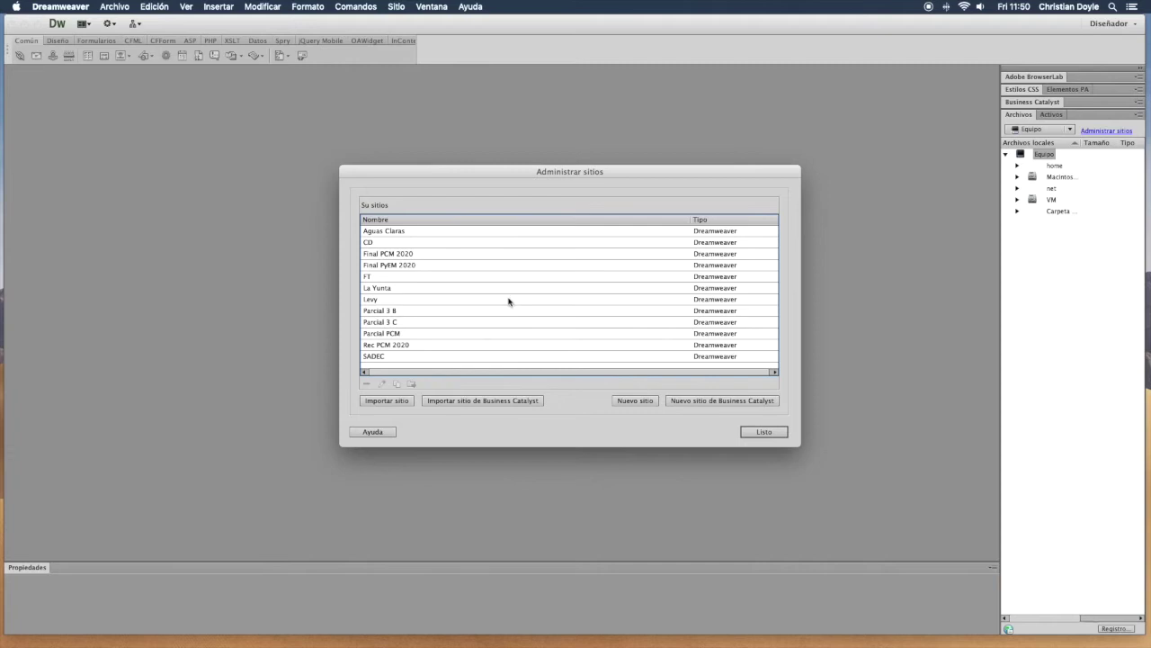
pyautogui.click(429, 233)
pyautogui.click(429, 244)
pyautogui.click(430, 278)
pyautogui.click(433, 312)
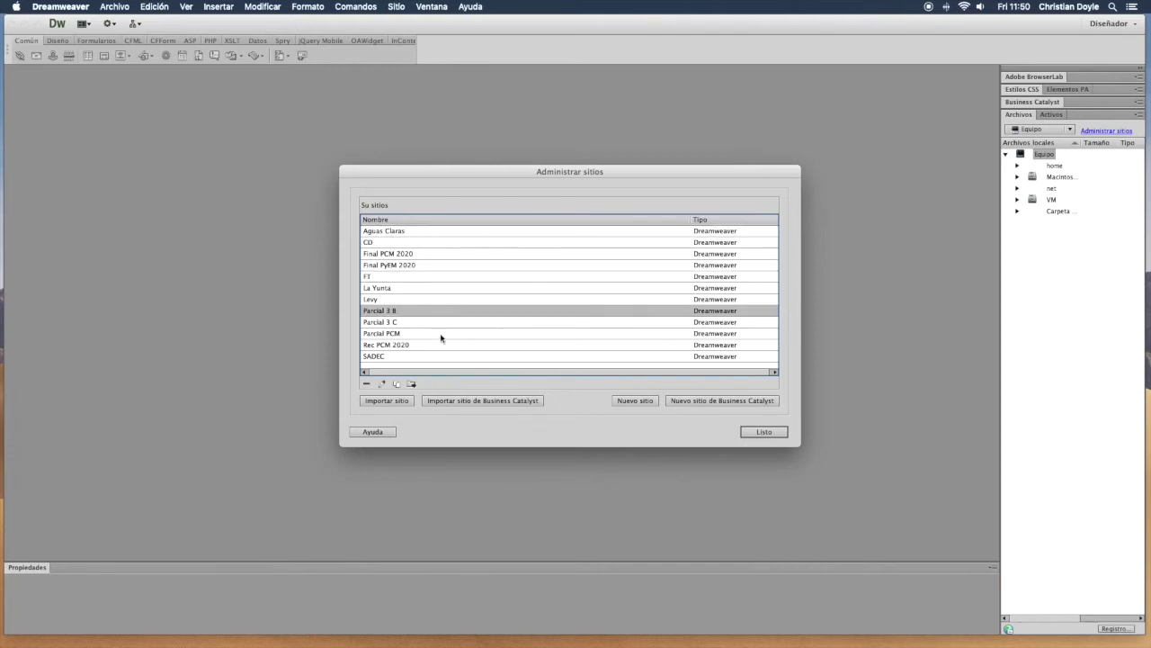
pyautogui.click(443, 346)
pyautogui.click(442, 332)
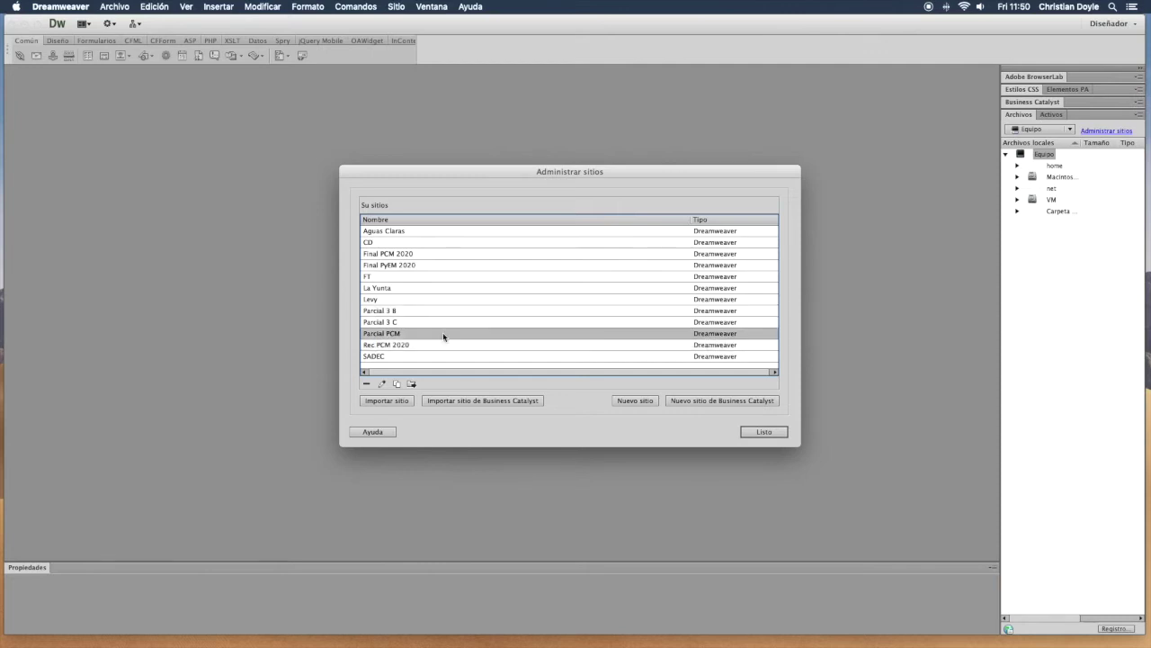
pyautogui.click(367, 384)
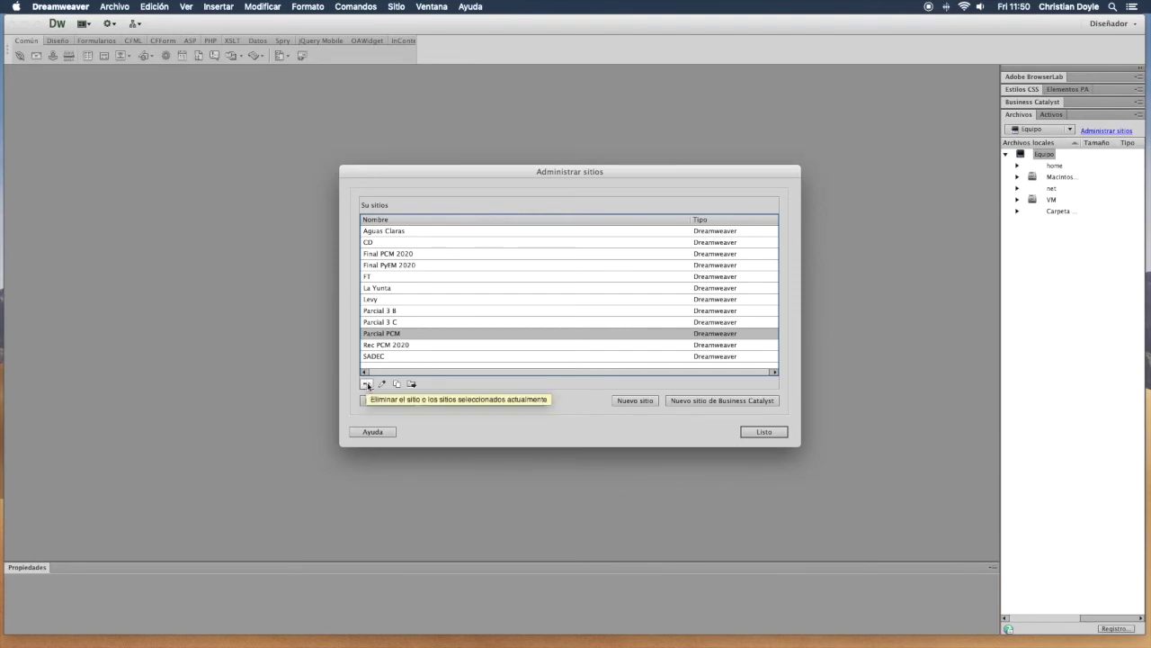
# Delete the SADEC site from the list of managed sites and confirm the removal
pyautogui.click(376, 358)
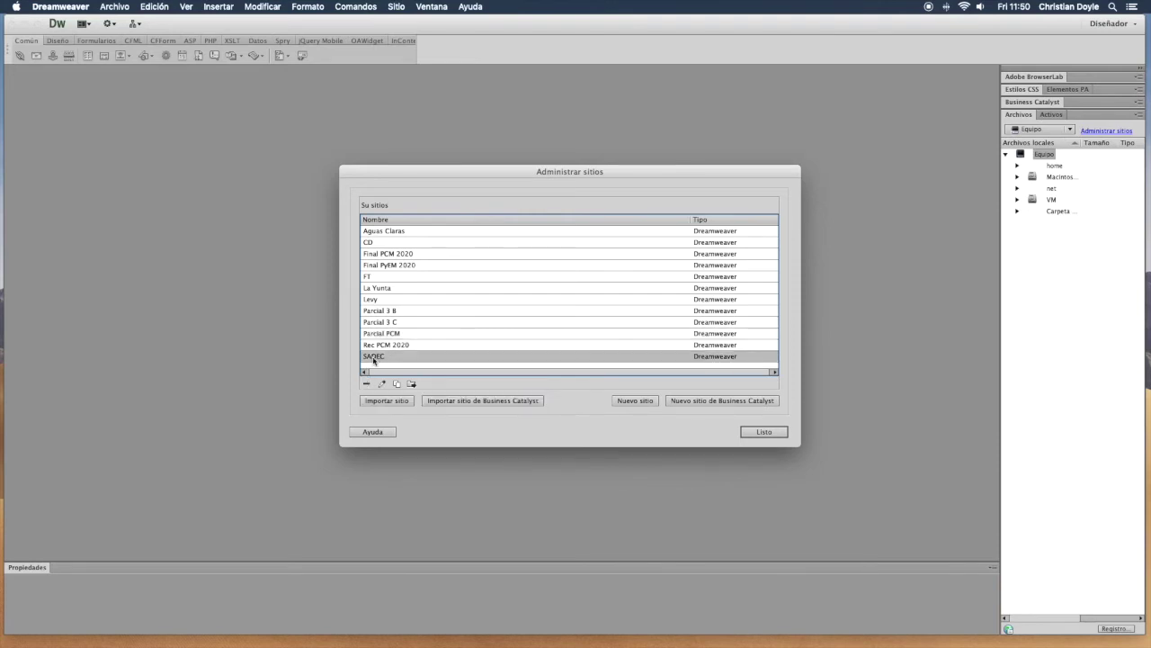
pyautogui.click(367, 384)
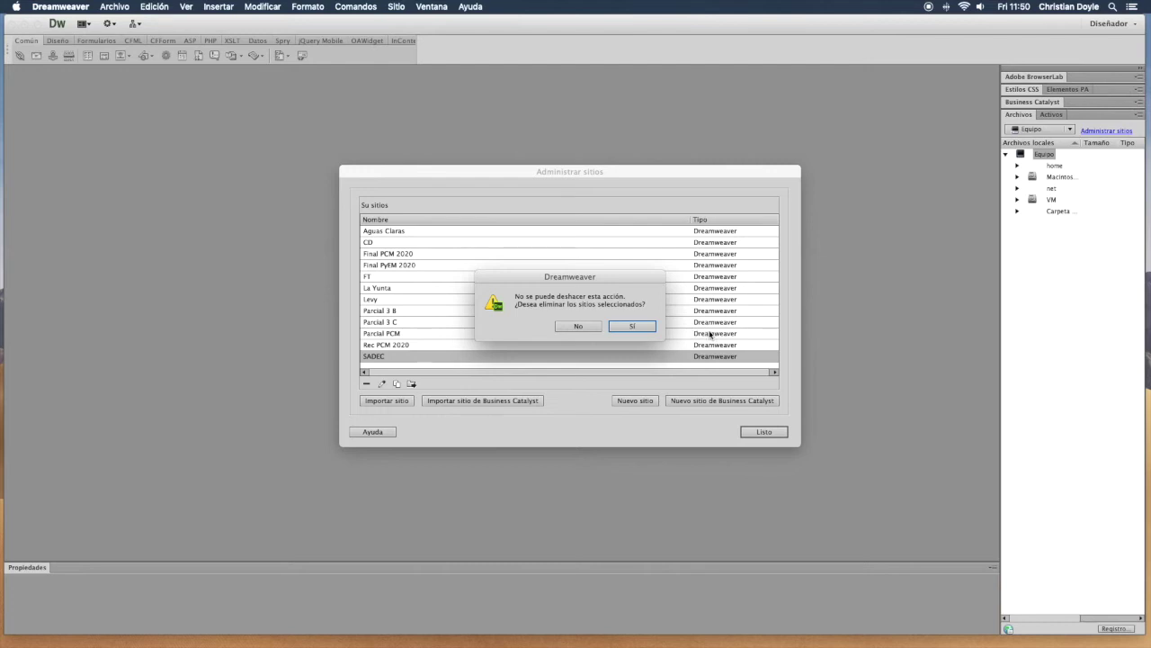
pyautogui.click(630, 328)
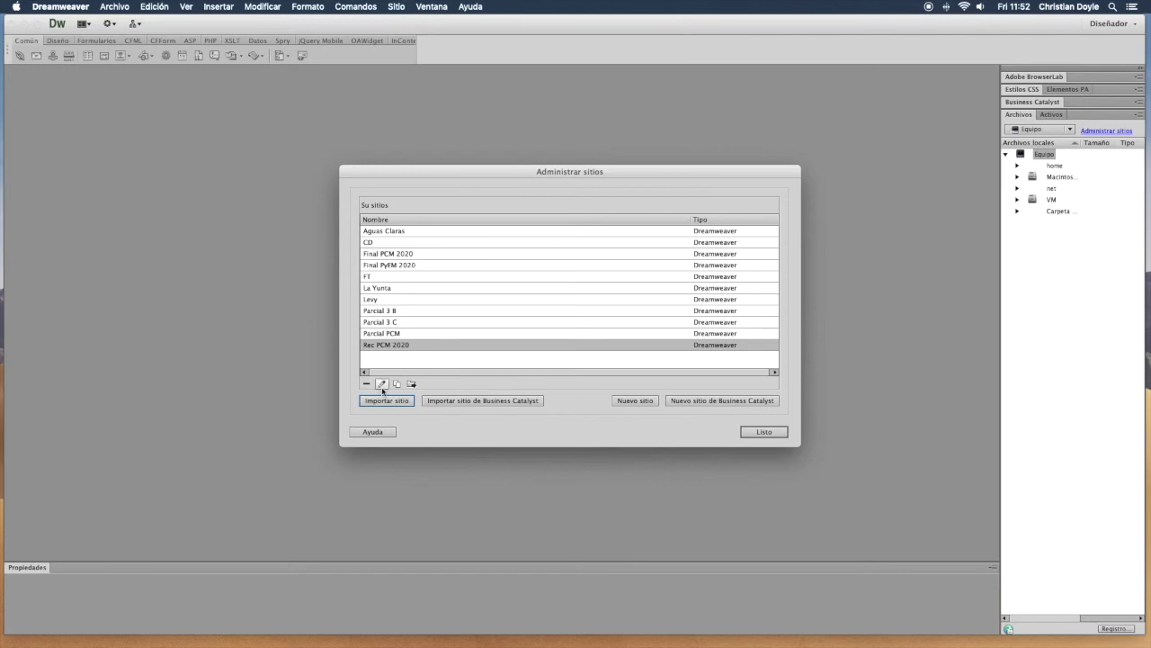
# Create a new site and name it "Sitio de prueba"
pyautogui.click(636, 401)
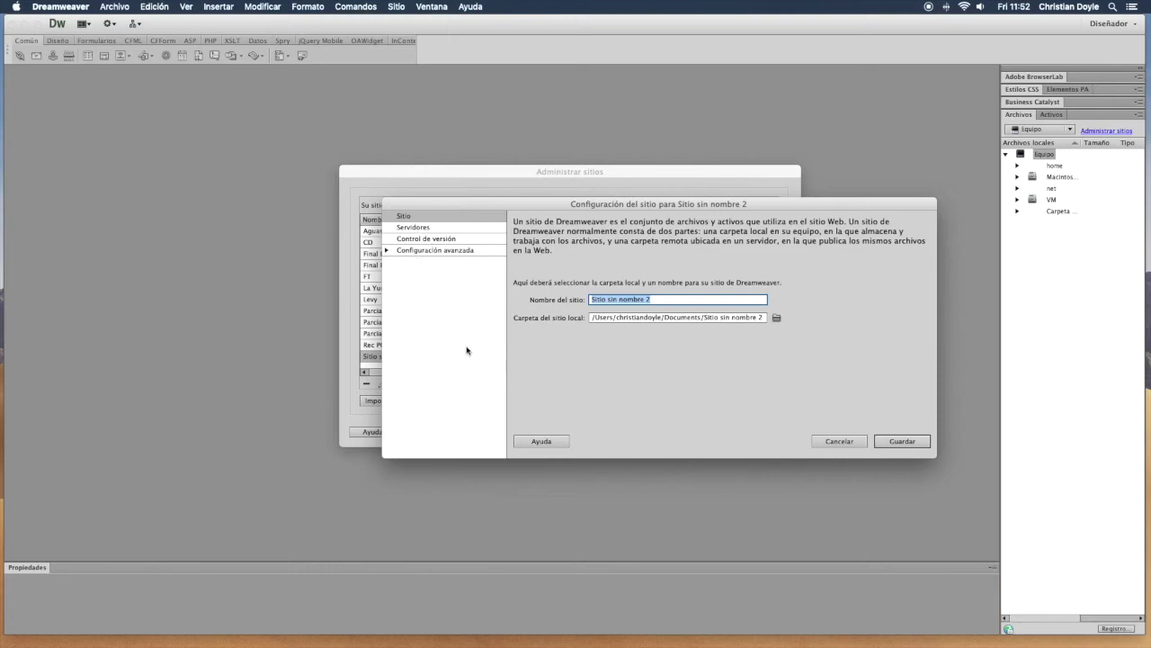
pyautogui.click(410, 228)
pyautogui.click(405, 218)
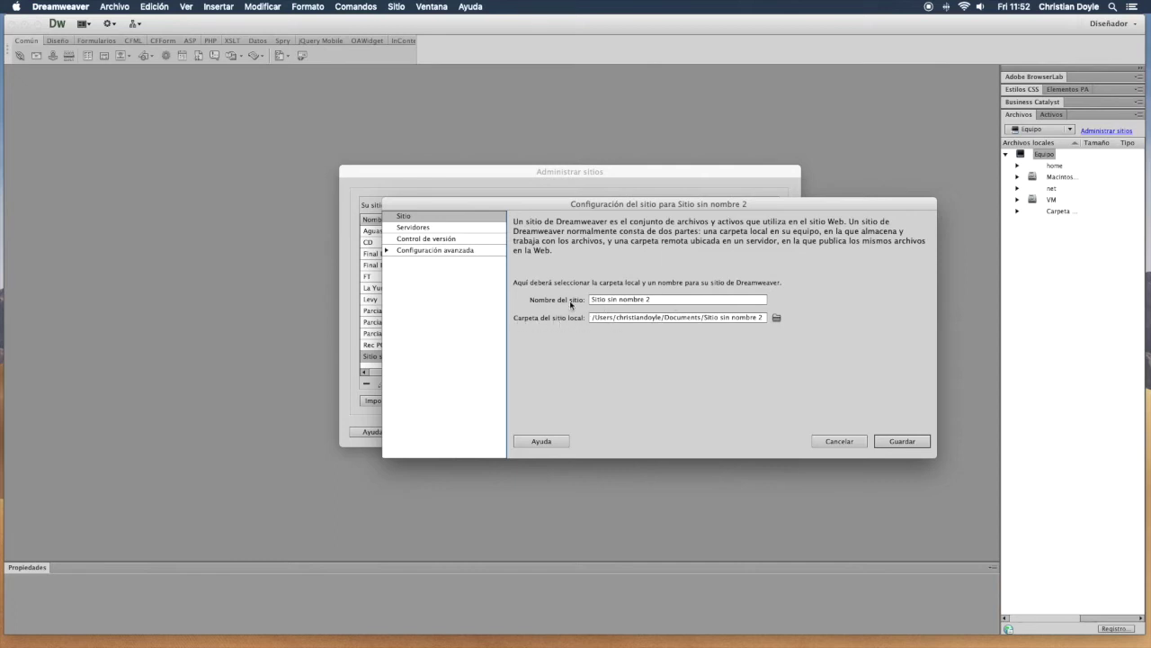
pyautogui.click(663, 299)
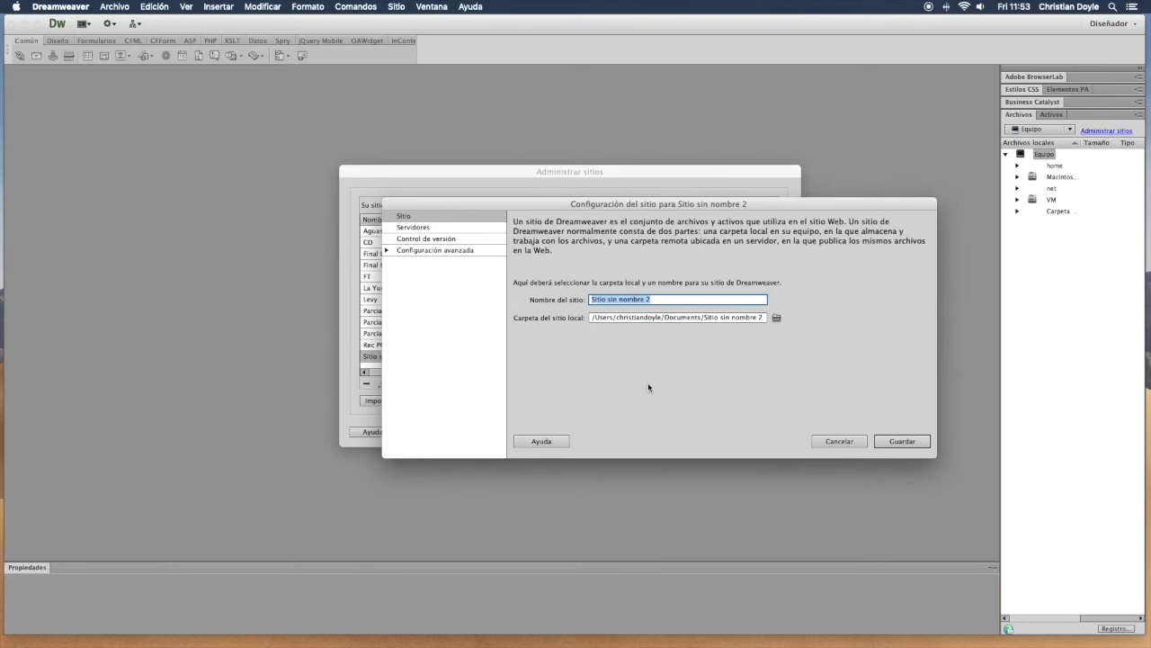
pyautogui.press('BackSpace')
pyautogui.write('Sitio de prueba')
# Choose the Sitio de Prueba folder on the desktop as the new site's local folder
pyautogui.click(598, 318)
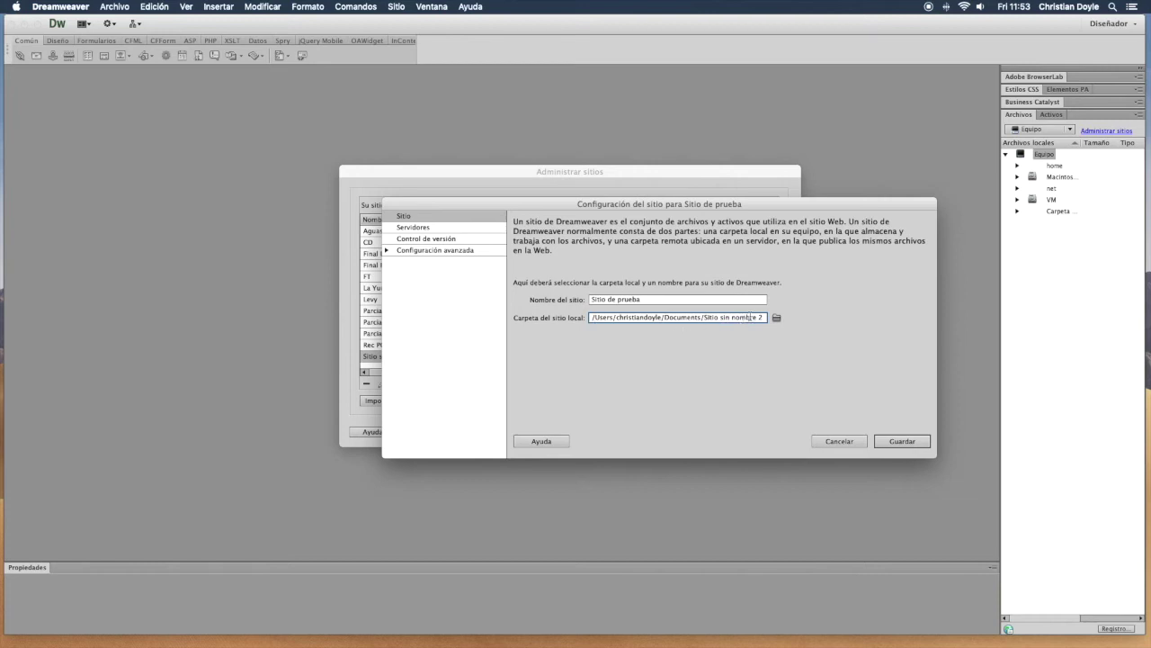
pyautogui.click(778, 318)
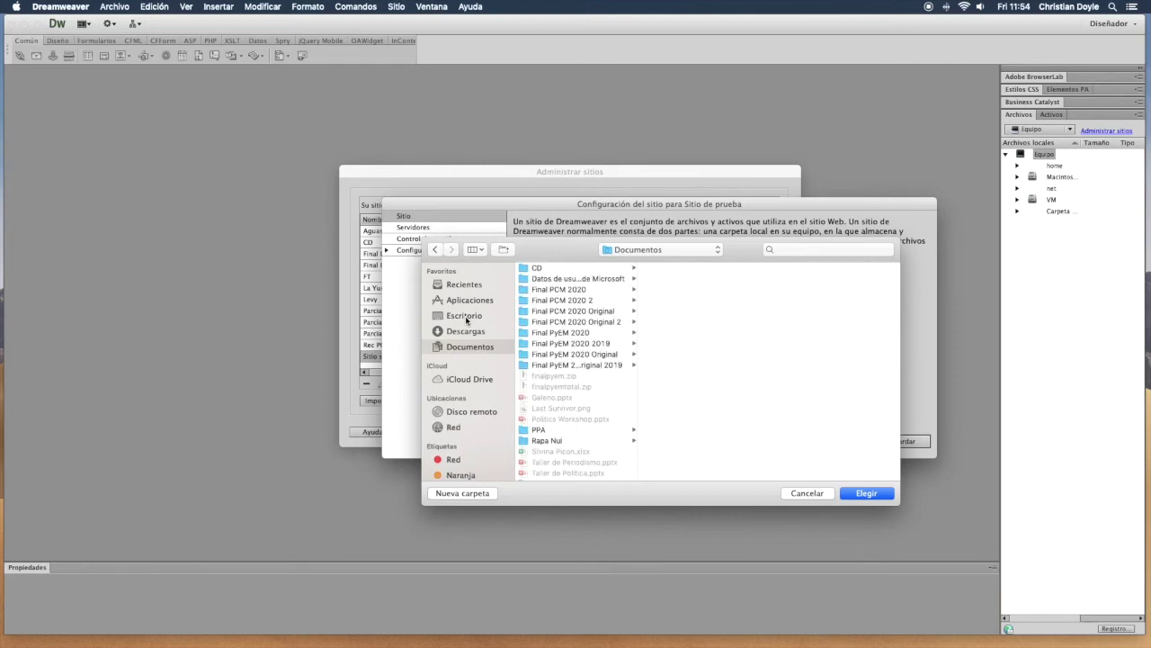
pyautogui.click(465, 316)
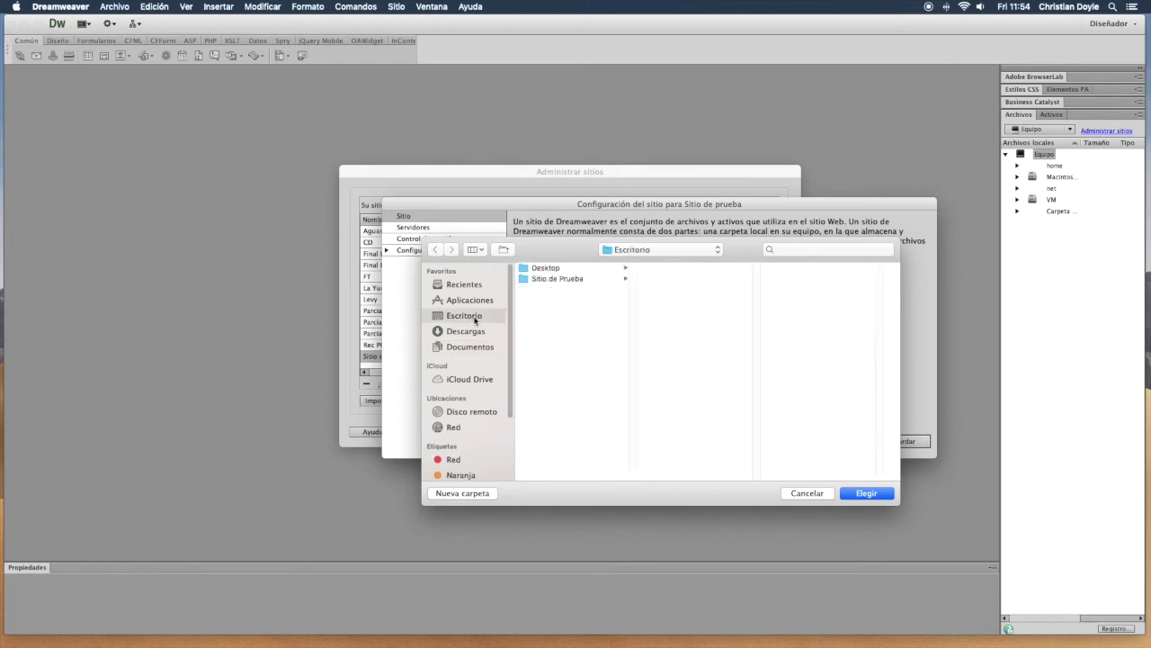
pyautogui.click(523, 279)
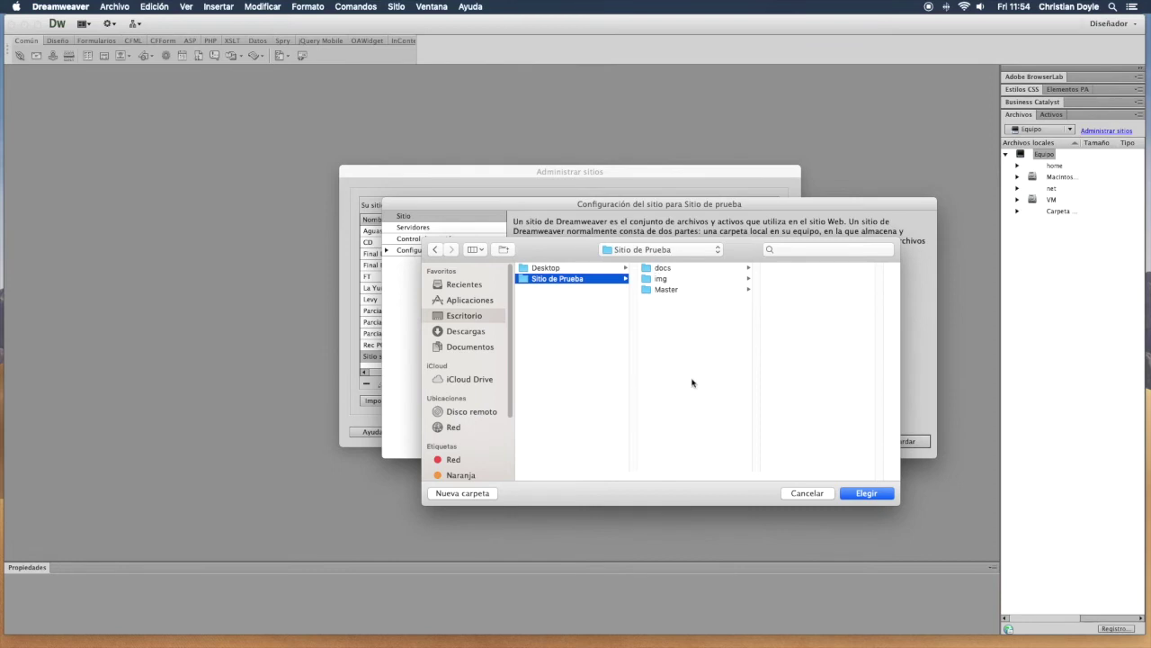
pyautogui.click(875, 494)
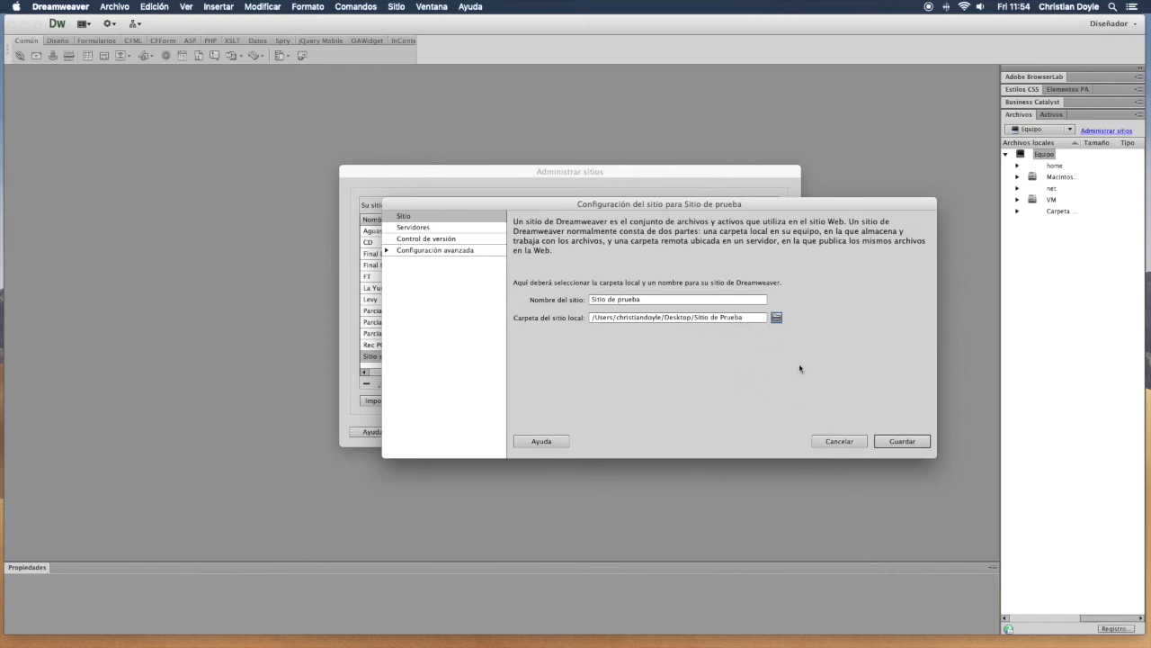
# Save the new site with its chosen root folder despite the overlap with La Yunta, and close site management
pyautogui.click(917, 438)
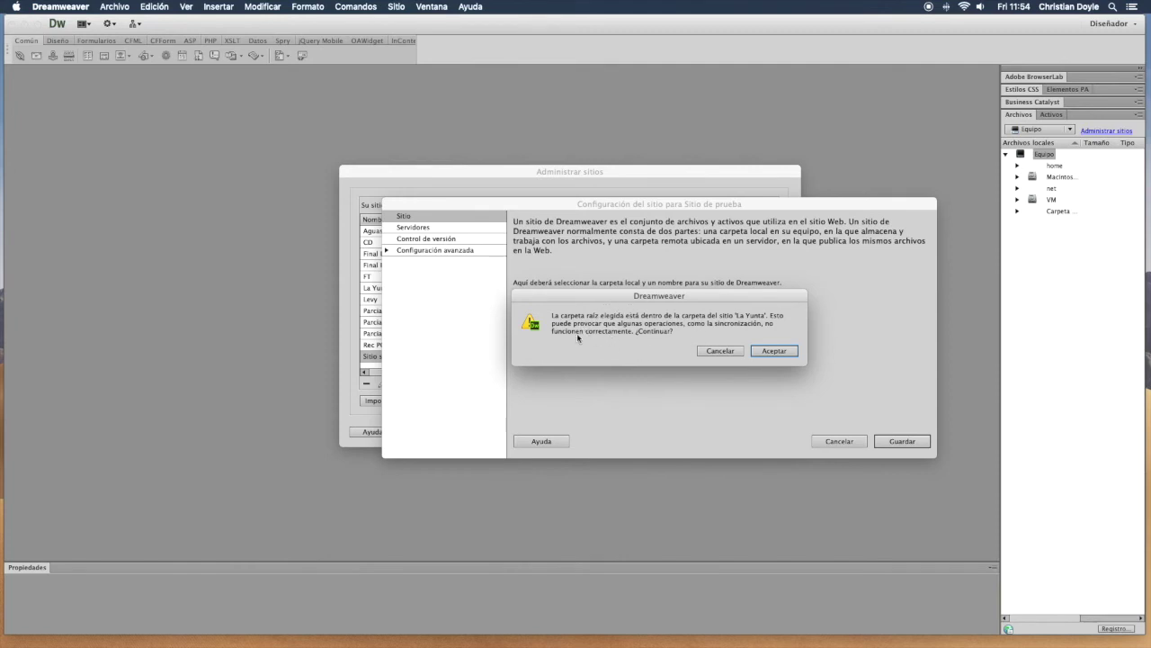
pyautogui.click(772, 351)
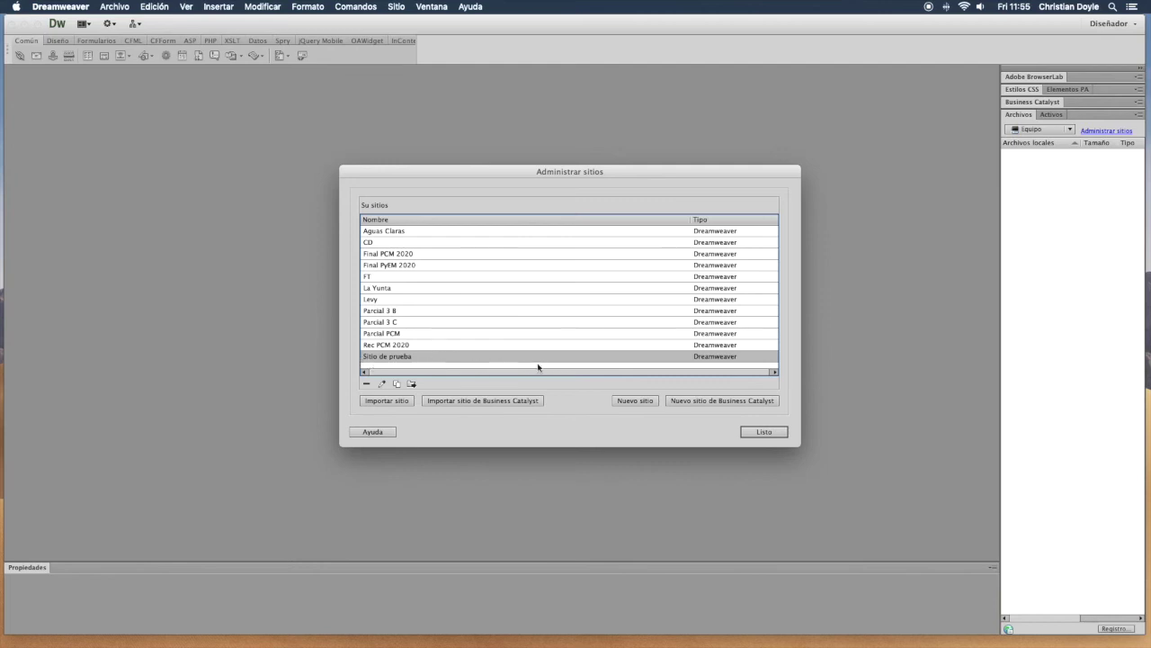
pyautogui.click(763, 432)
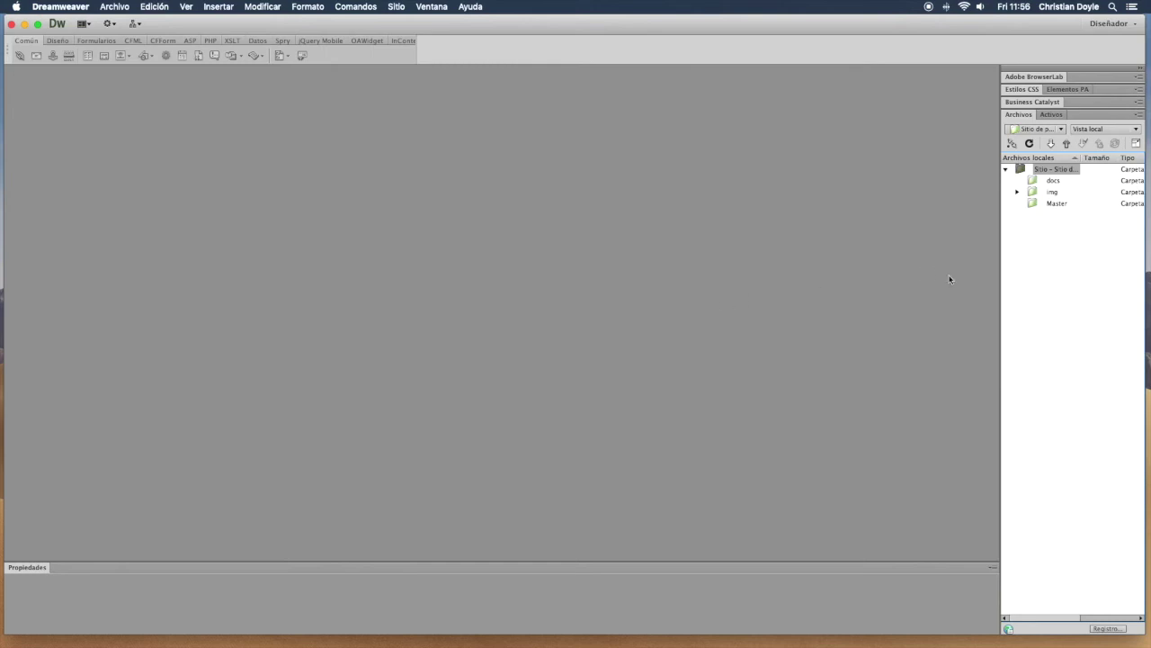
# Switch to the desktop and rename the Sitio de Prueba folder as "Sitio Web"
pyautogui.press('F11')
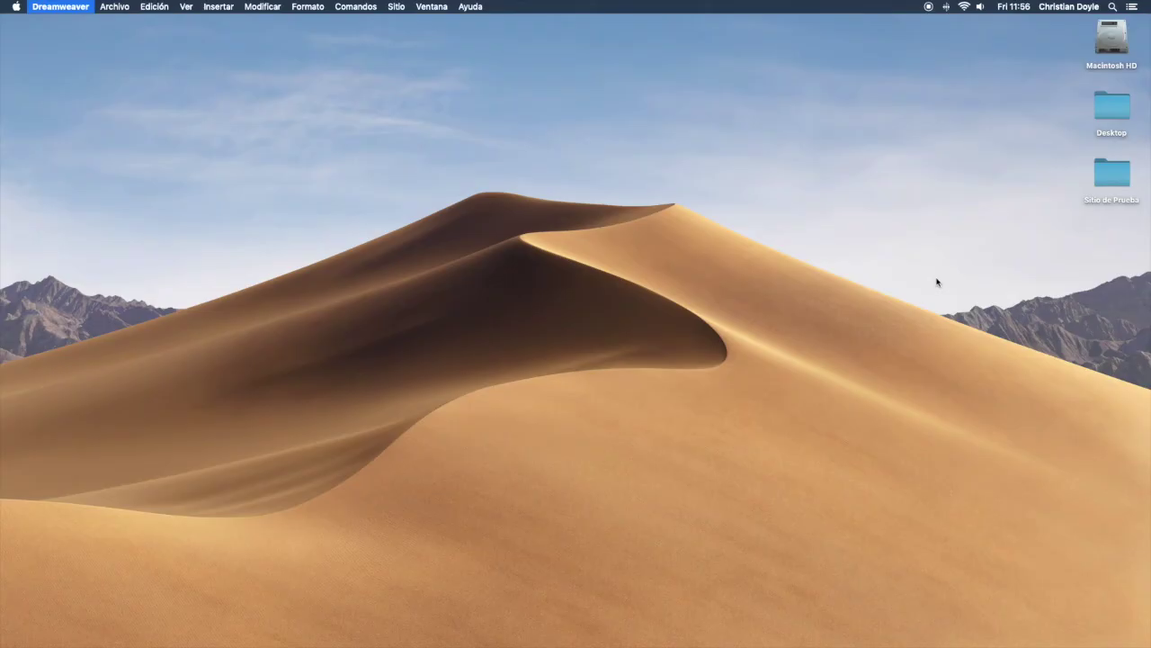
pyautogui.click(1120, 203)
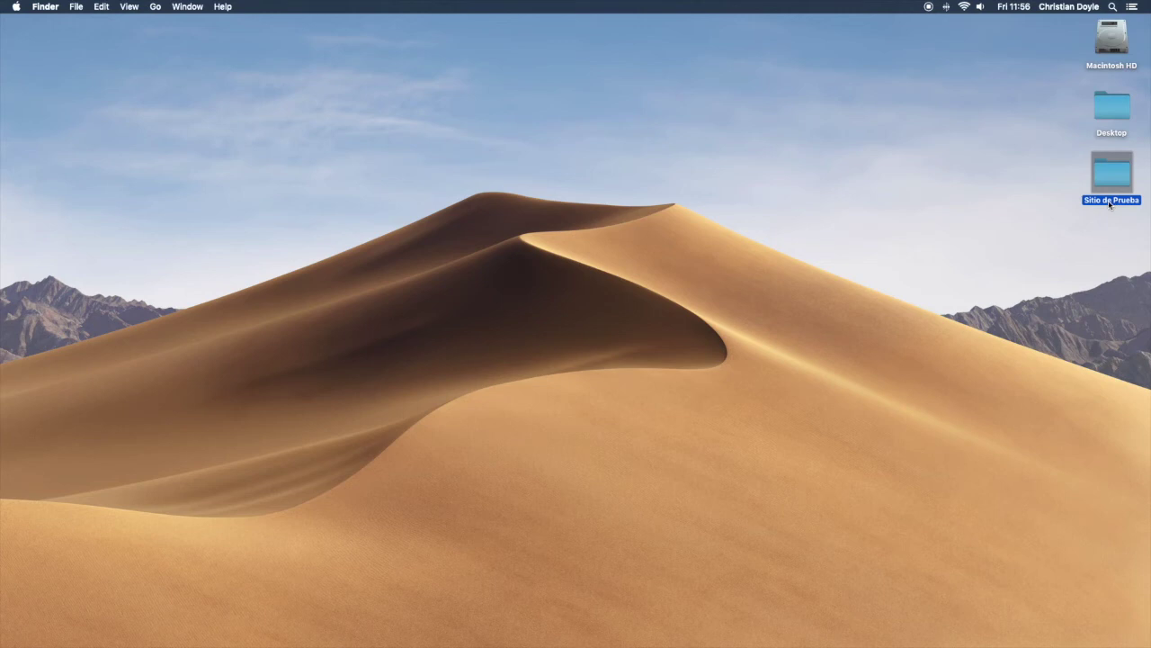
pyautogui.click(1109, 202)
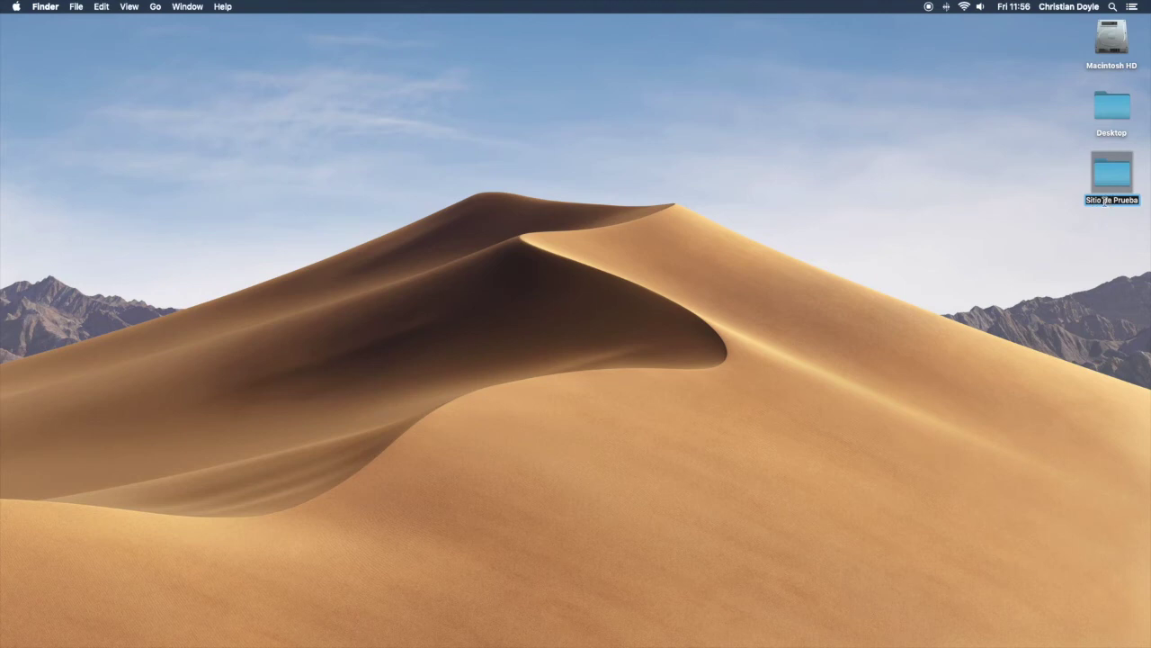
pyautogui.write('Sitio Web')
pyautogui.press('Return')
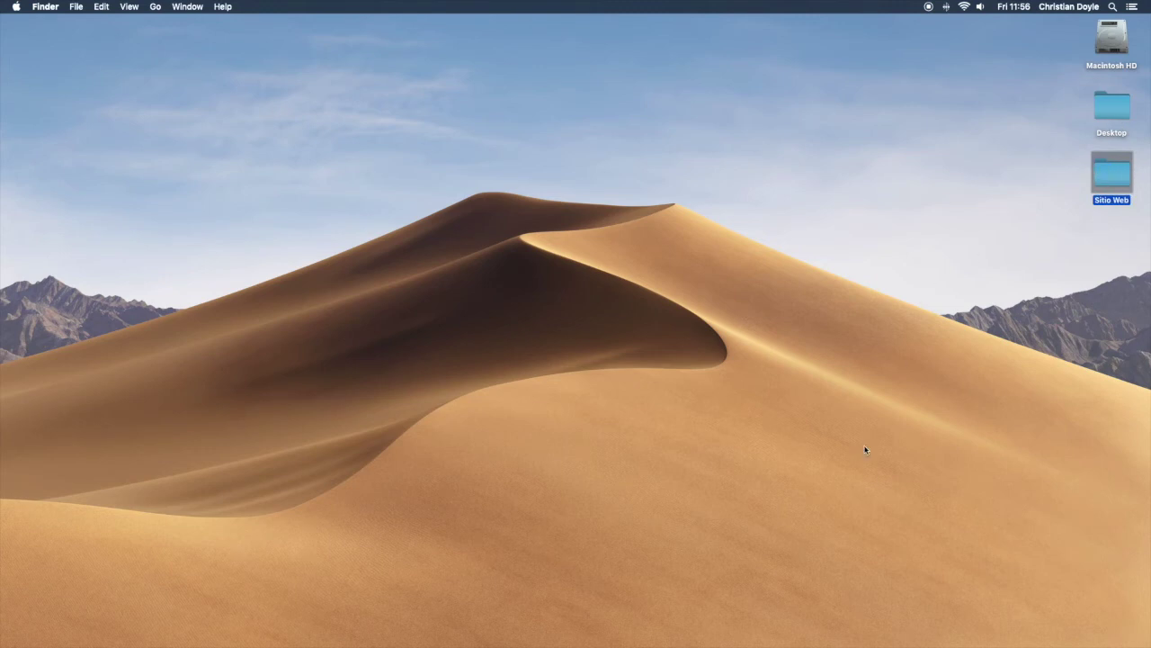
# Launch Dreamweaver again and open the configuration of the Sitio de prueba site from site management
pyautogui.click(923, 629)
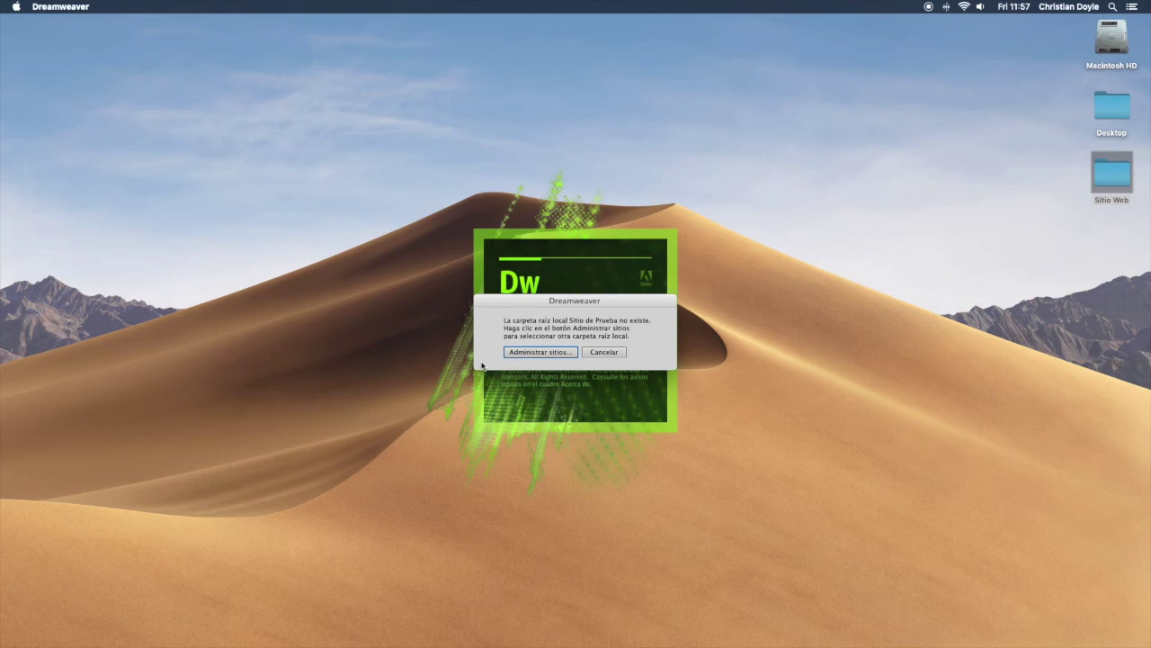
pyautogui.click(534, 352)
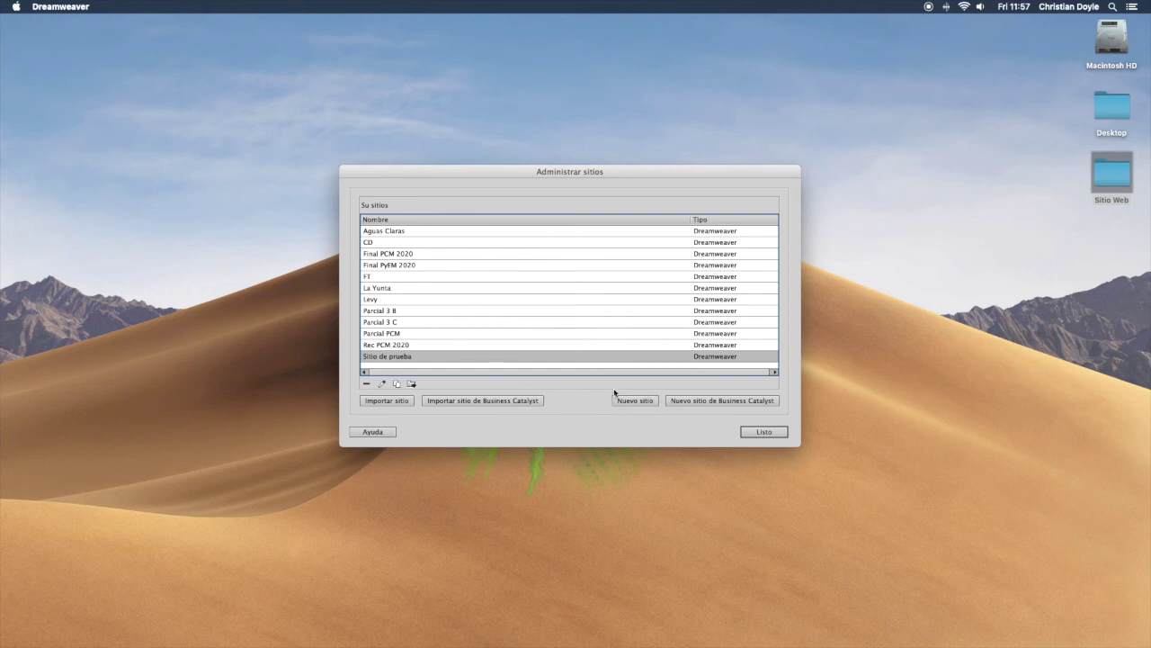
pyautogui.doubleClick(387, 356)
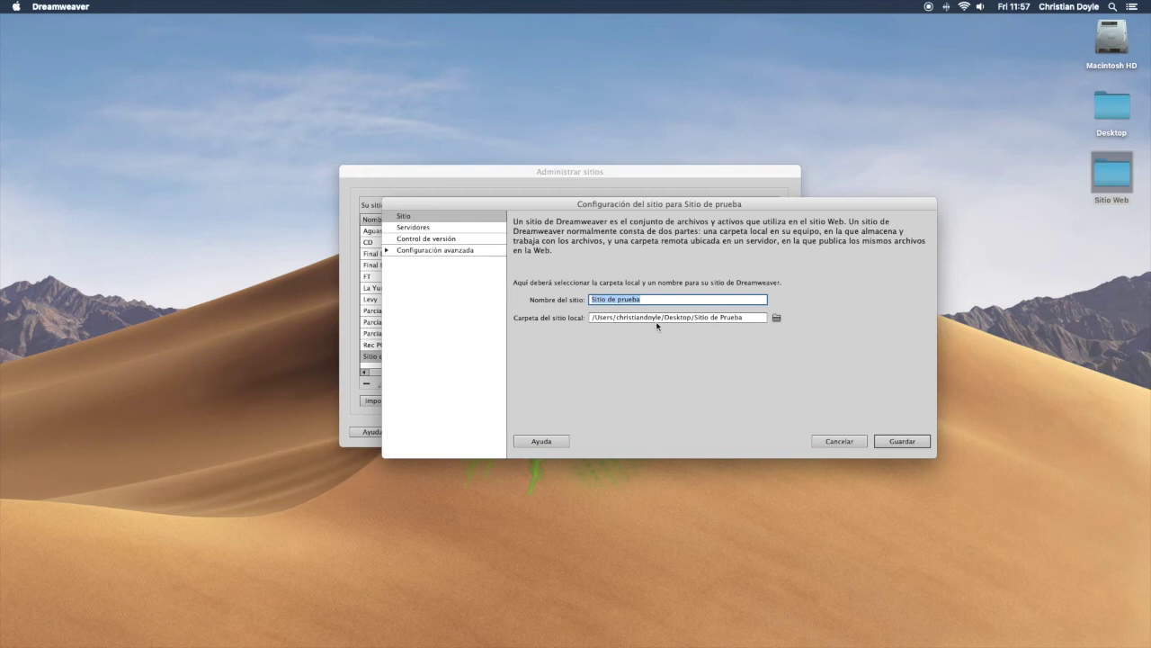
# Set the site's local folder to Sitio Web on the desktop and save the site configuration
pyautogui.click(776, 318)
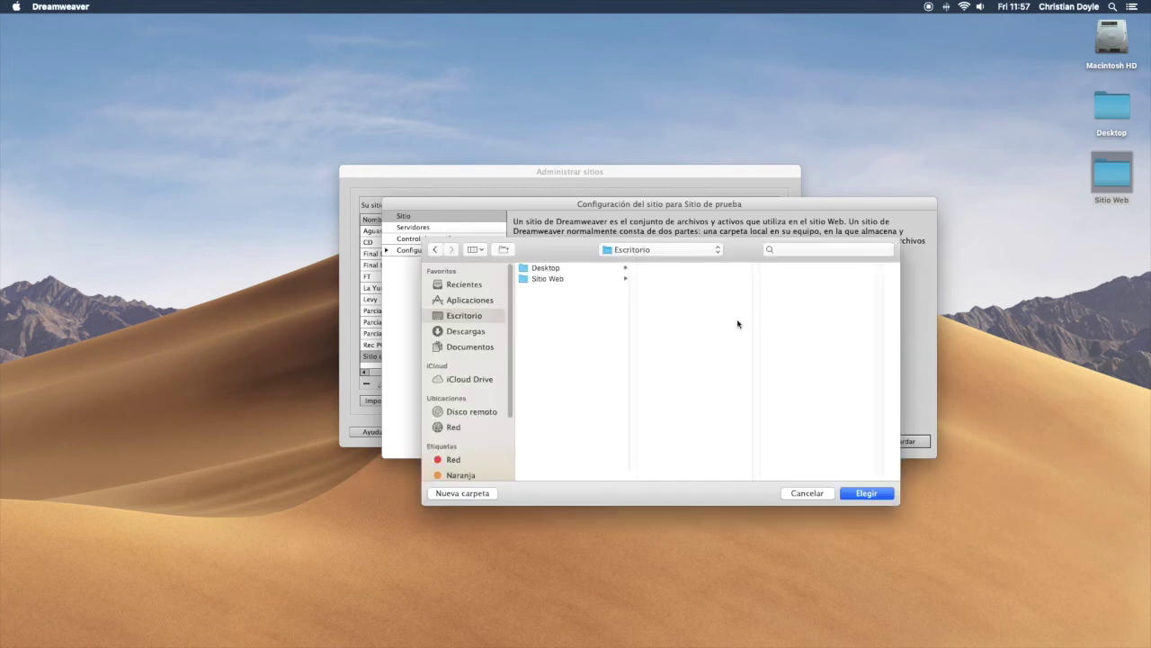
pyautogui.click(559, 281)
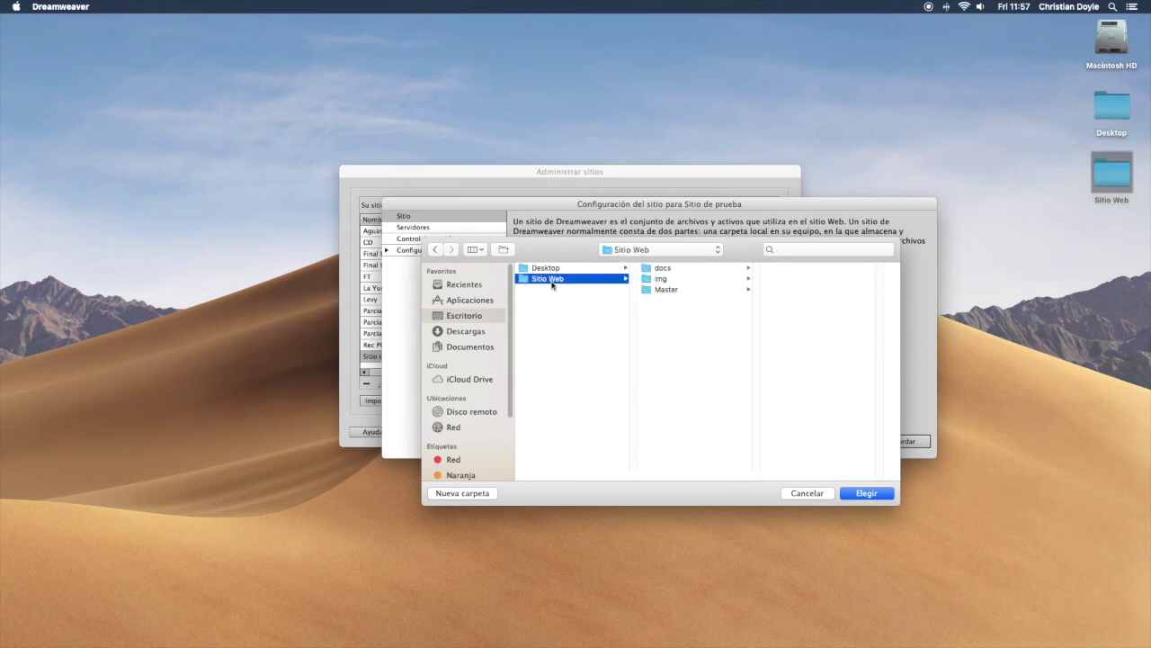
pyautogui.click(861, 493)
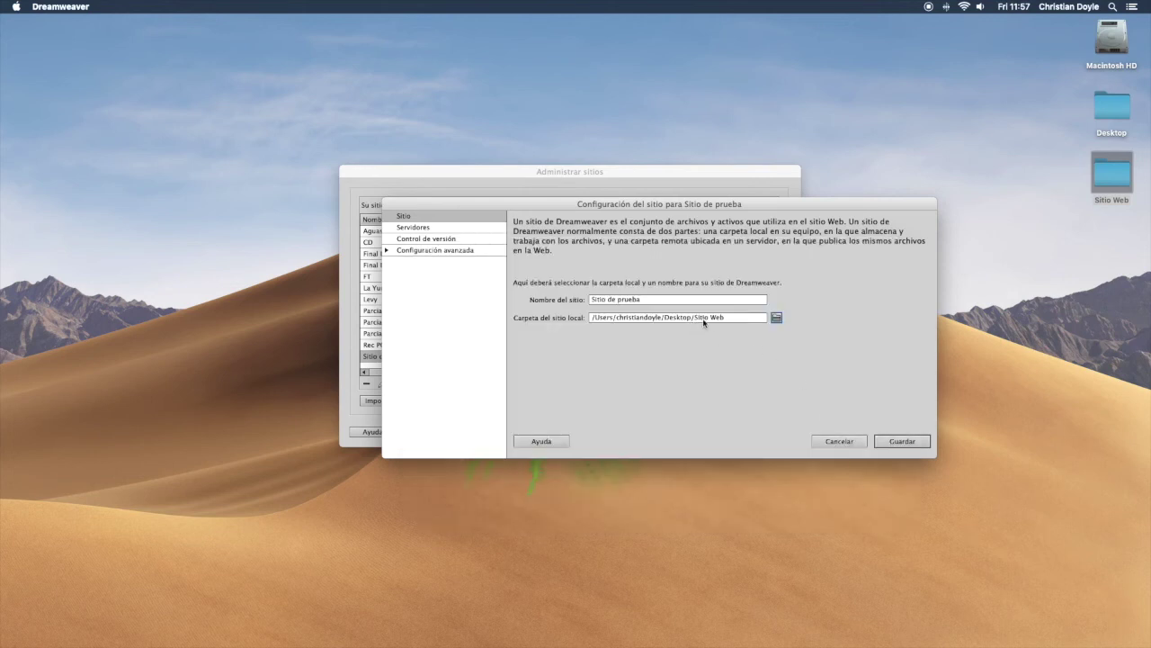
pyautogui.click(903, 441)
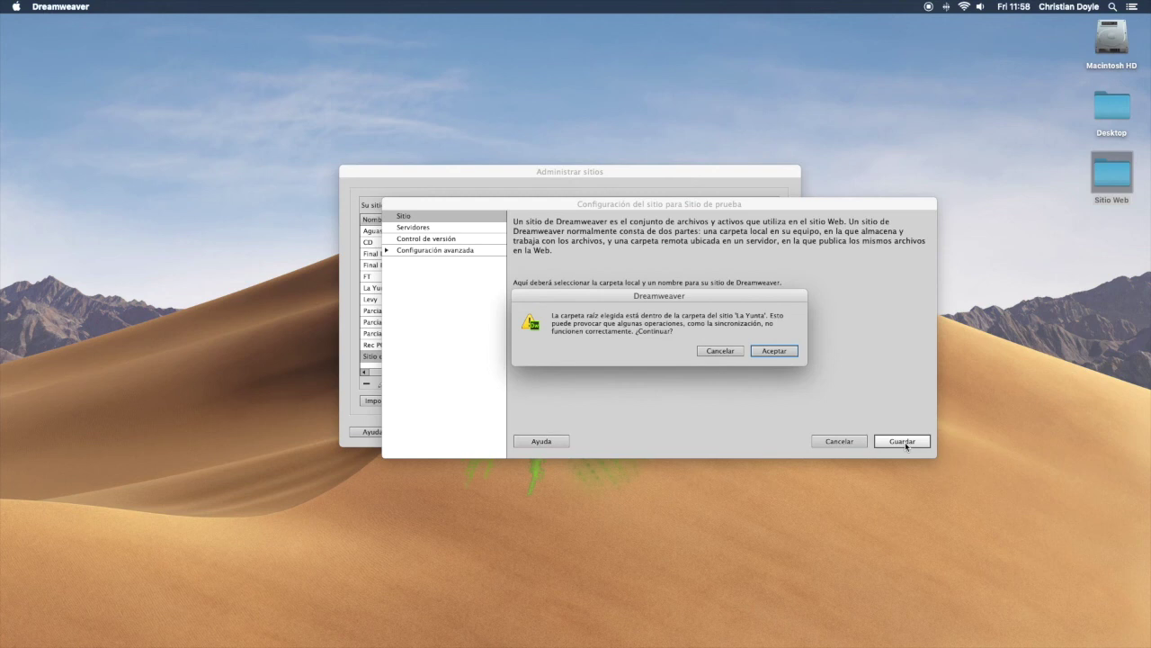
pyautogui.click(774, 357)
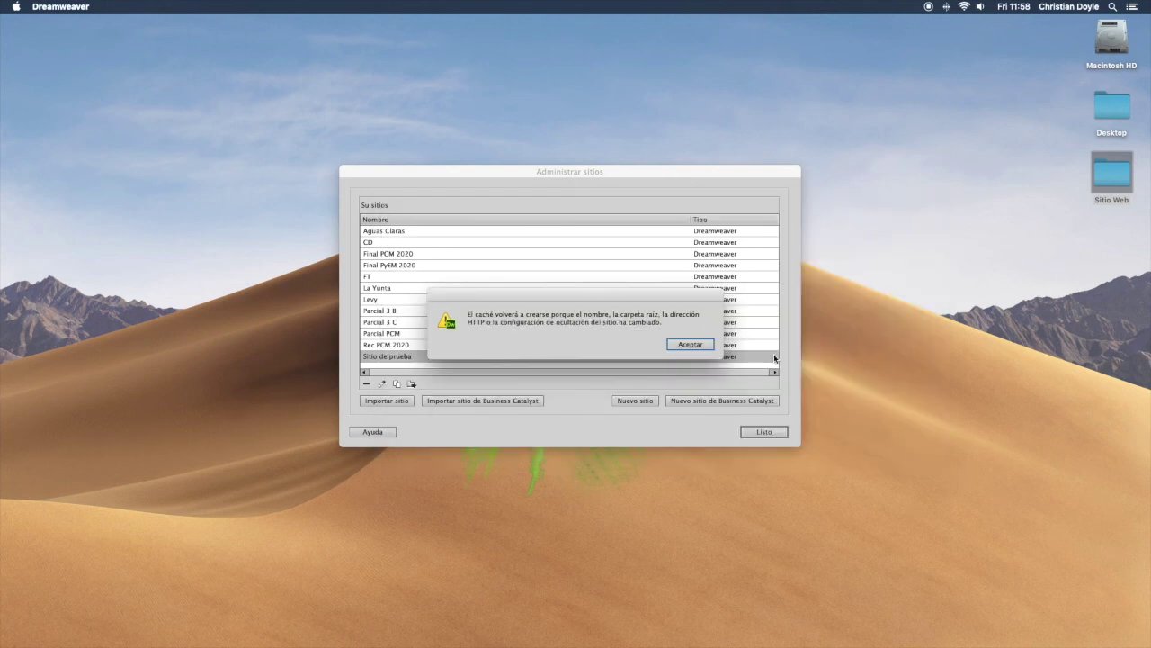
# Accept the cache rebuild, close site management, expand the site's root folder and dismiss the welcome screen
pyautogui.click(698, 349)
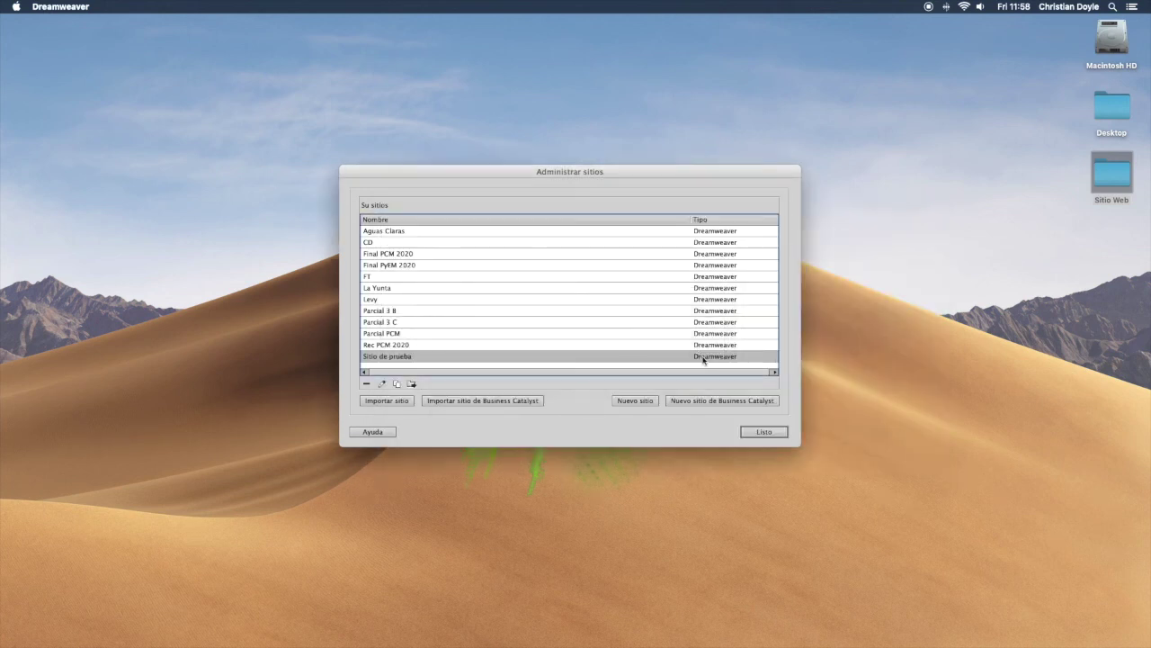
pyautogui.click(762, 433)
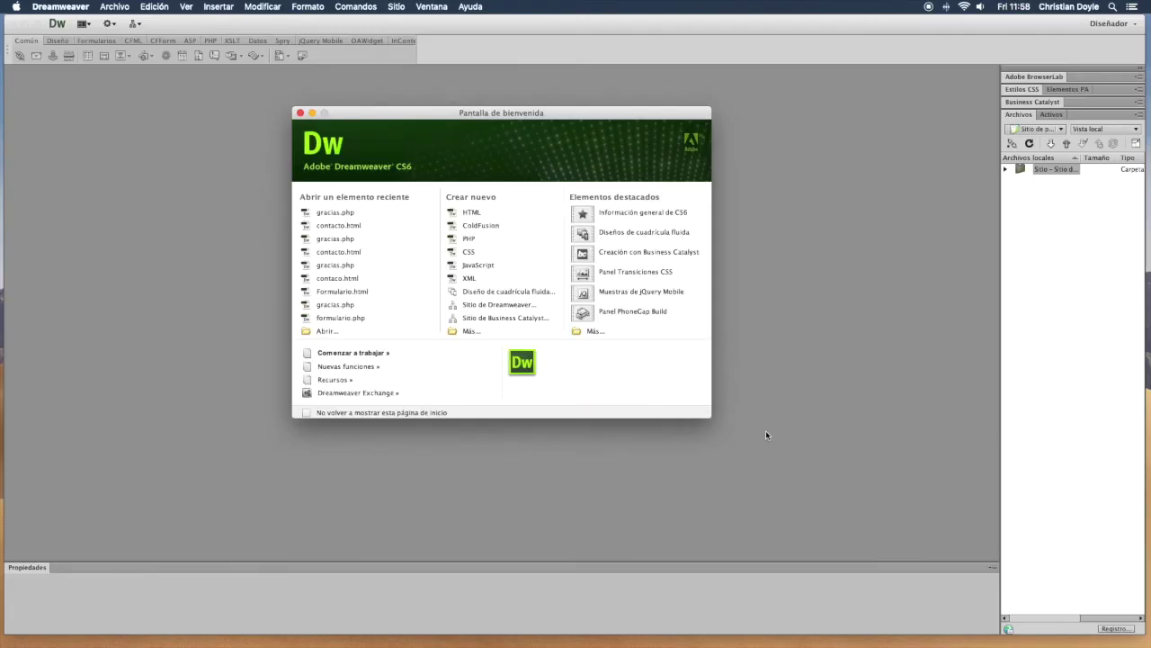
pyautogui.click(1006, 170)
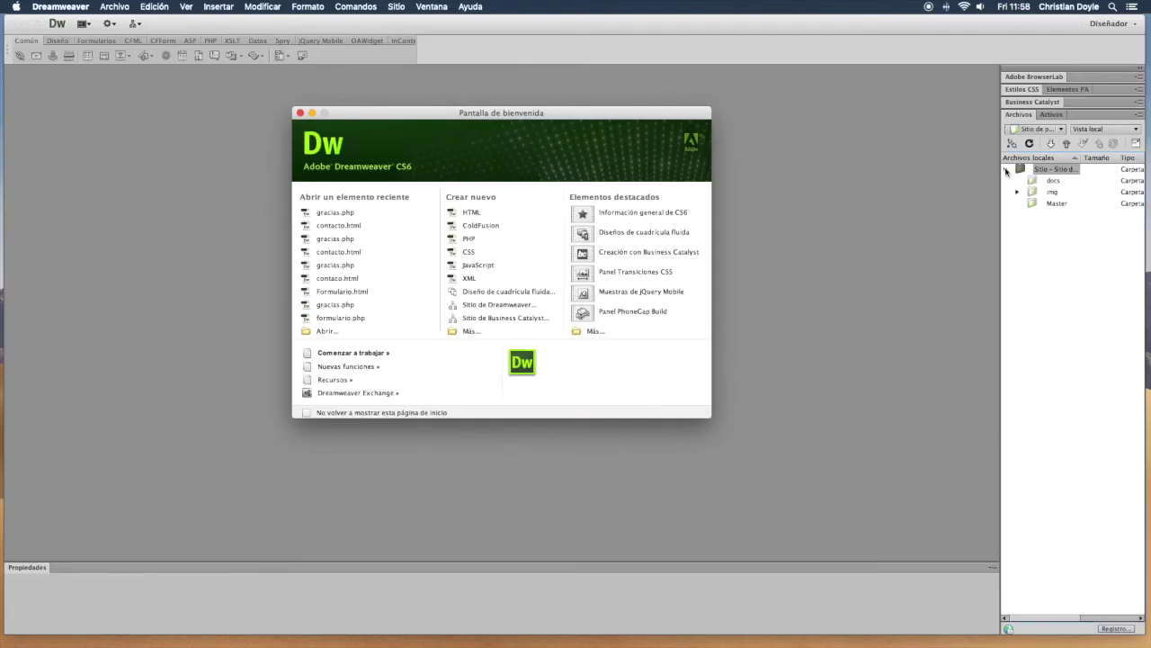
pyautogui.click(300, 114)
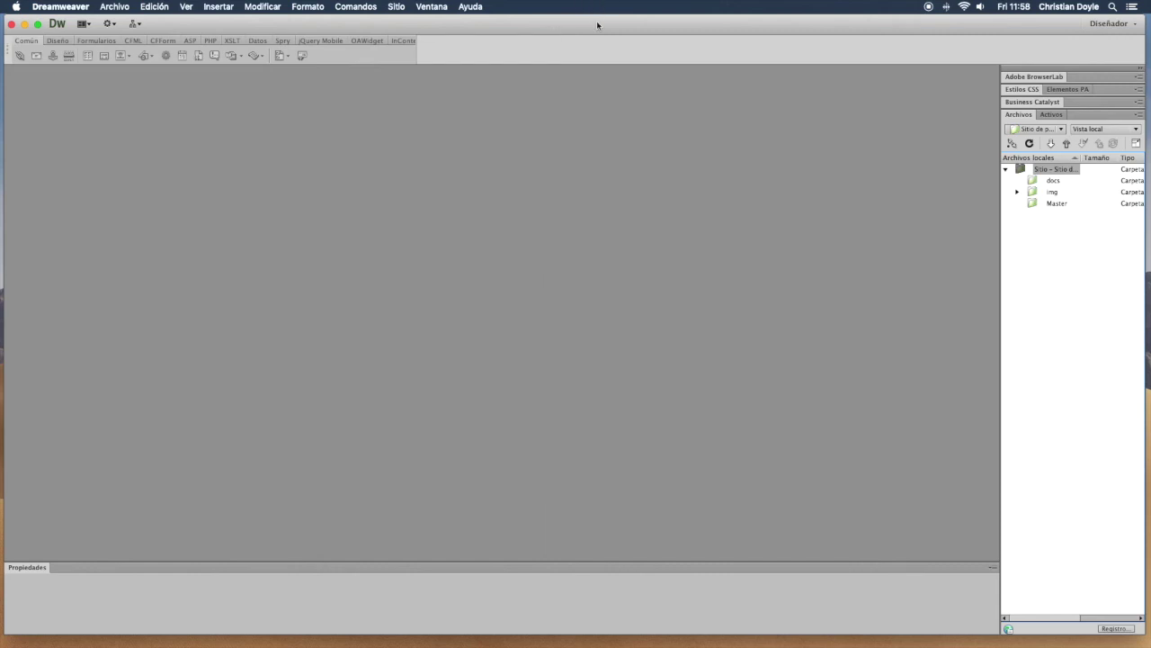
# Quit Dreamweaver and rename the Sitio Web folder on the desktop as "Sitio de prueba"
pyautogui.press('super+q')
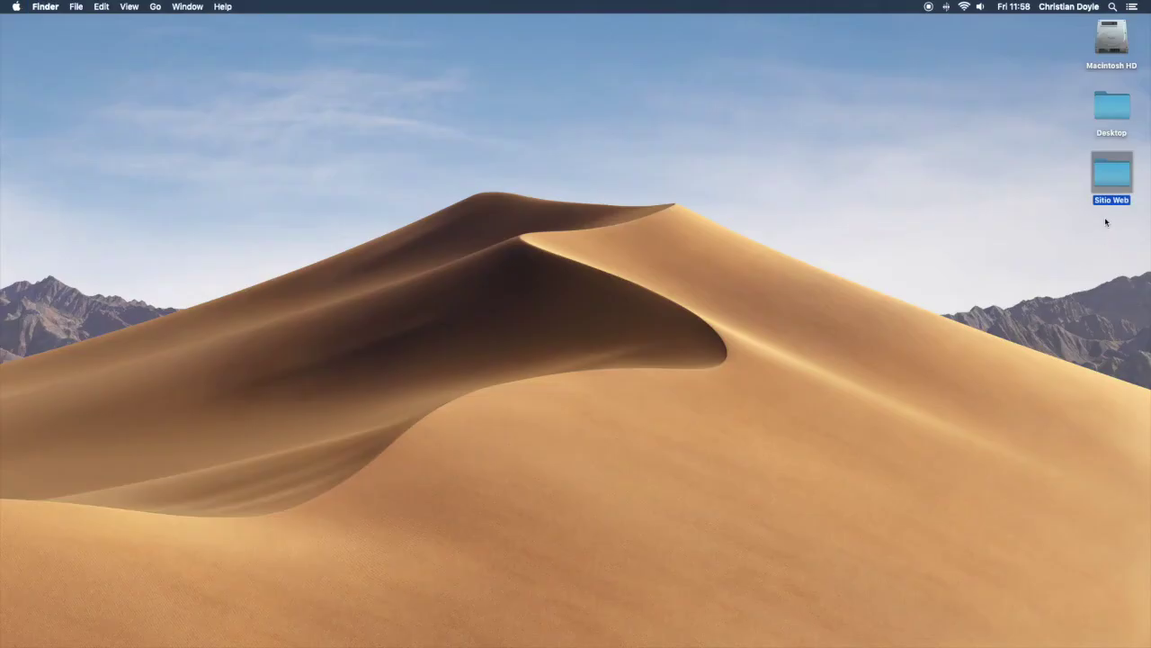
pyautogui.click(1104, 201)
pyautogui.write('Sitio de prueba')
pyautogui.press('Return')
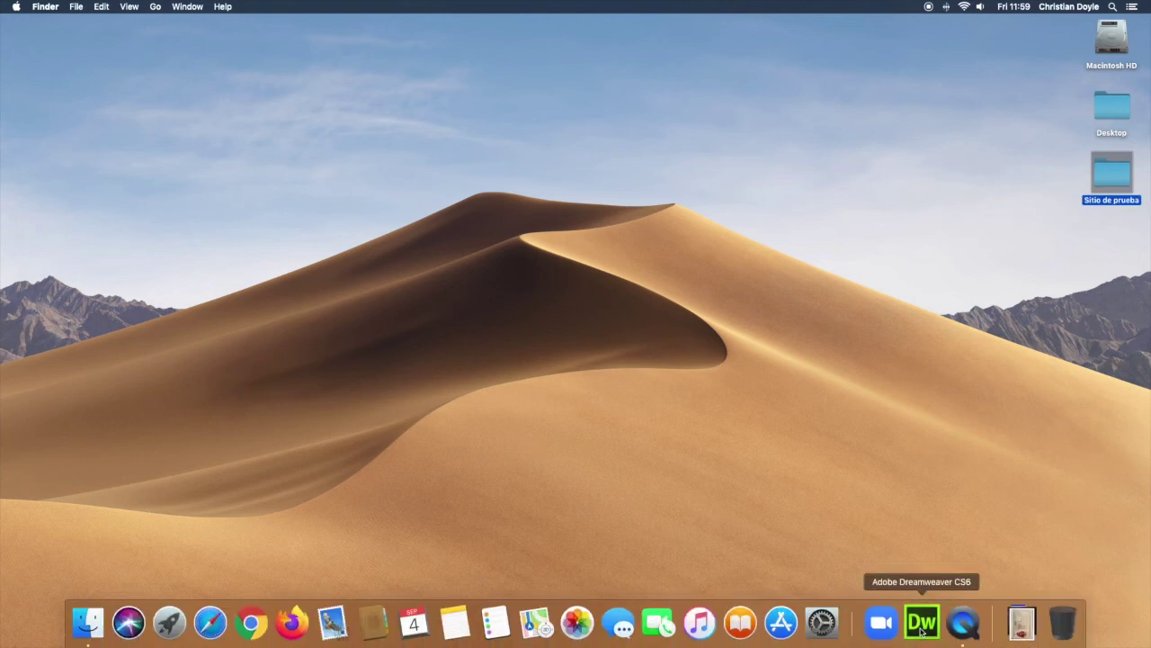
# Launch Dreamweaver again and open the configuration of the Sitio de prueba site
pyautogui.click(920, 619)
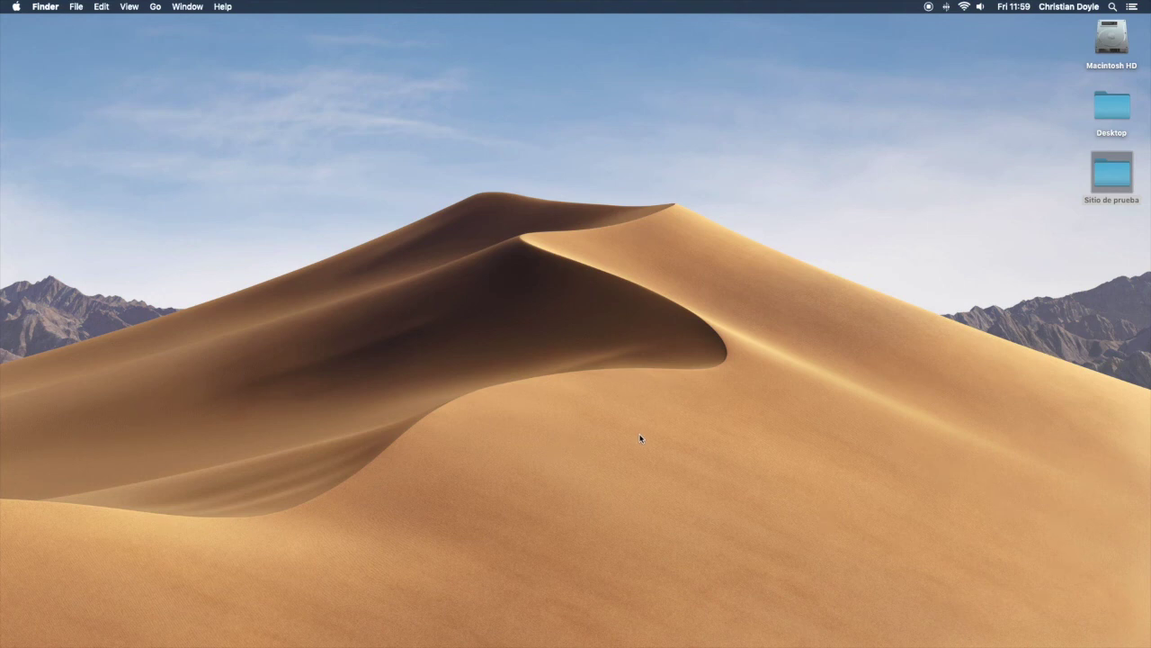
pyautogui.press('Return')
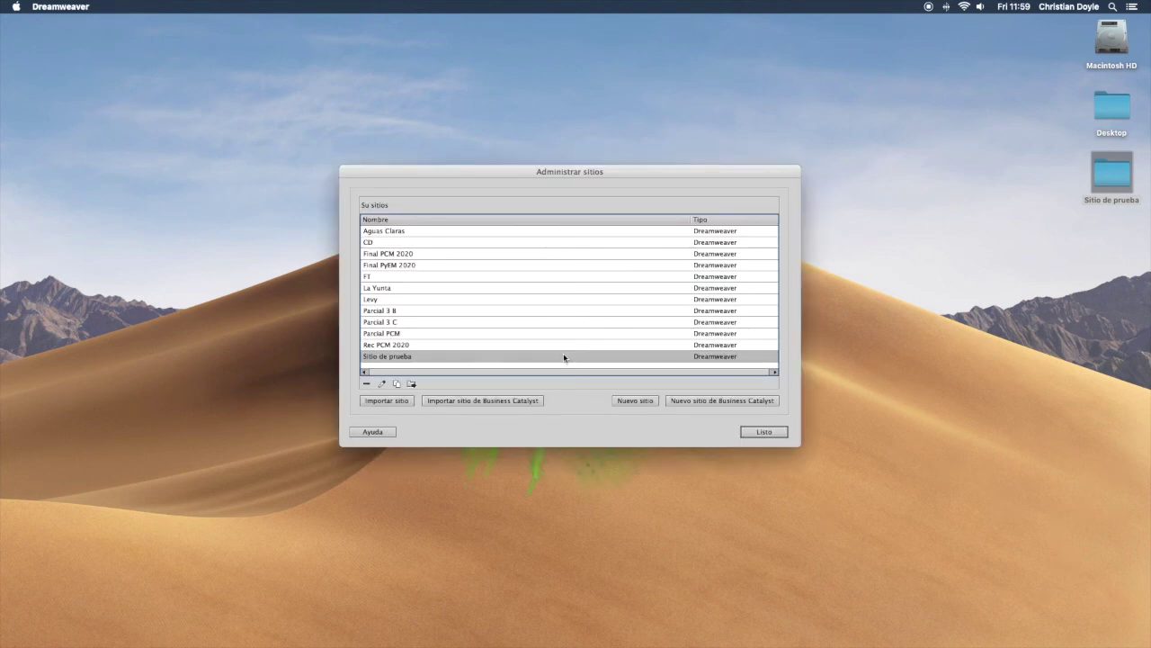
pyautogui.doubleClick(425, 360)
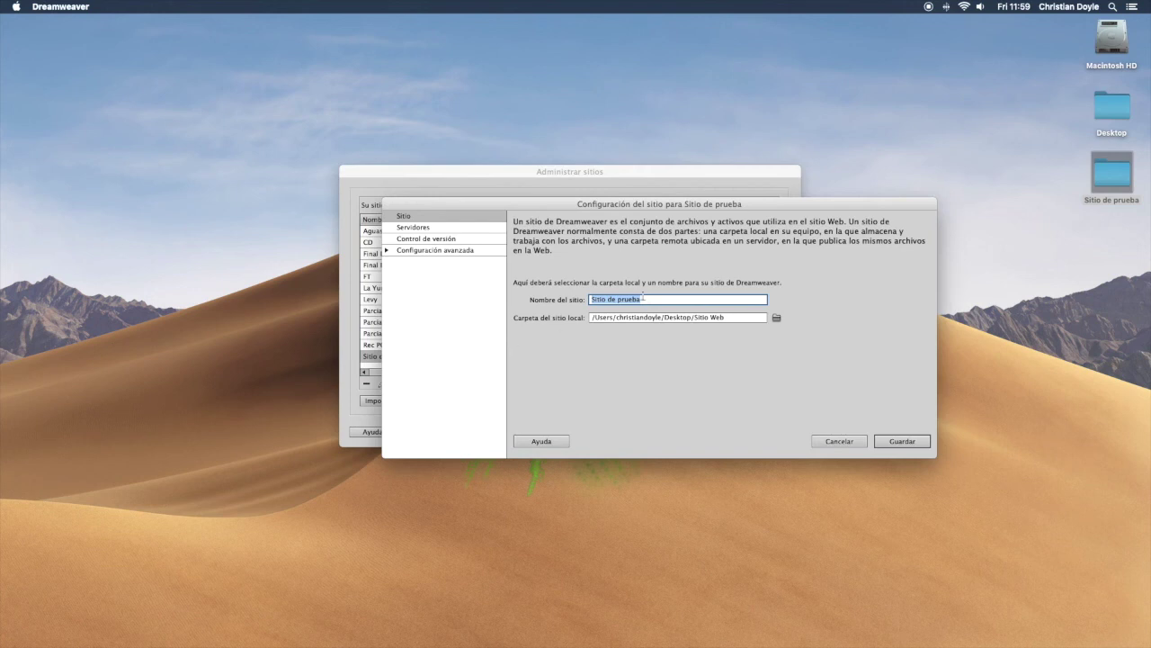
# Set the site's local folder to Sitio de prueba on the desktop, save the configuration and close site management
pyautogui.click(776, 317)
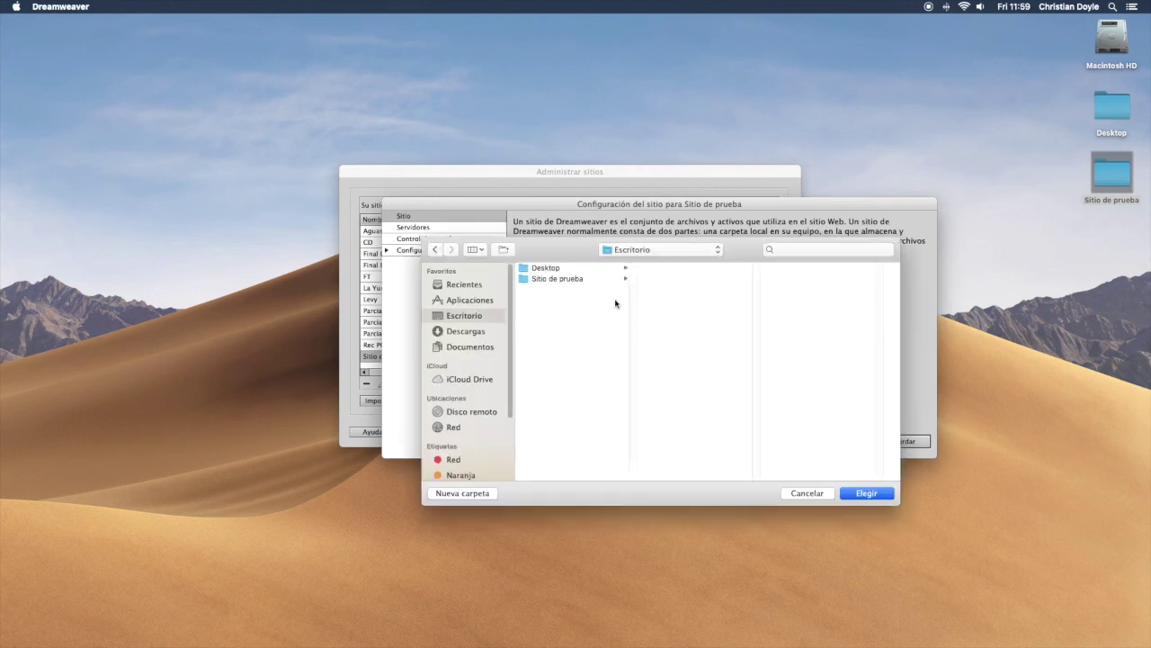
pyautogui.click(557, 279)
pyautogui.click(866, 493)
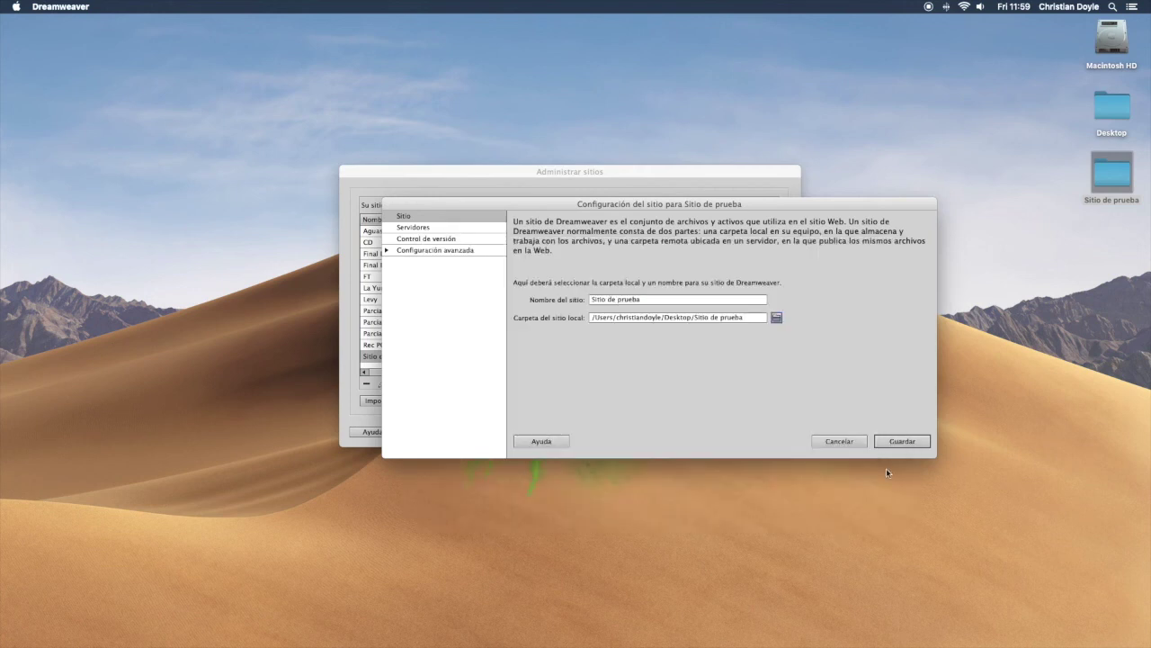
pyautogui.click(924, 440)
pyautogui.click(785, 350)
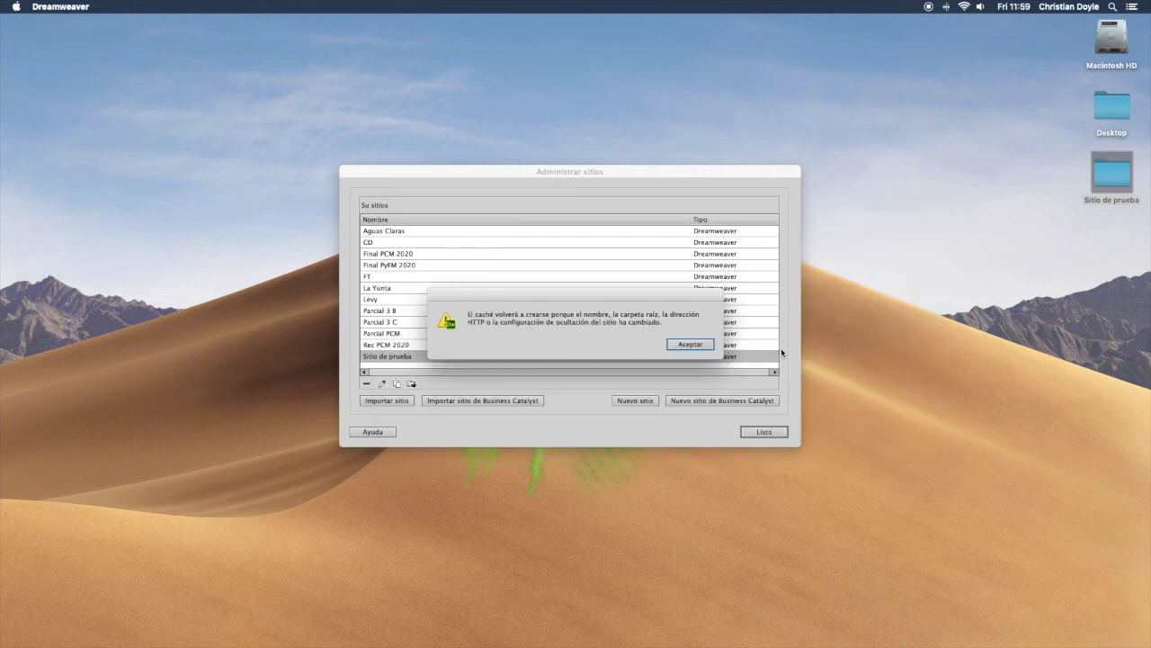
pyautogui.click(694, 347)
pyautogui.click(767, 433)
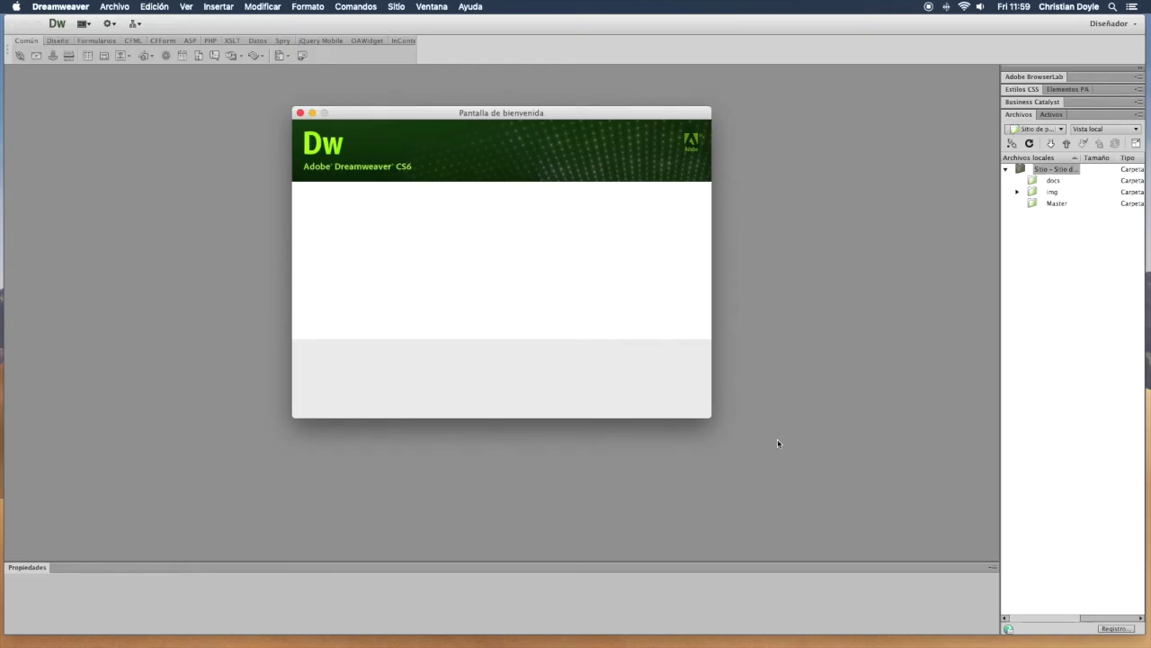
# Quit Dreamweaver and move the Sitio de prueba folder from the desktop into Documents
pyautogui.click(846, 367)
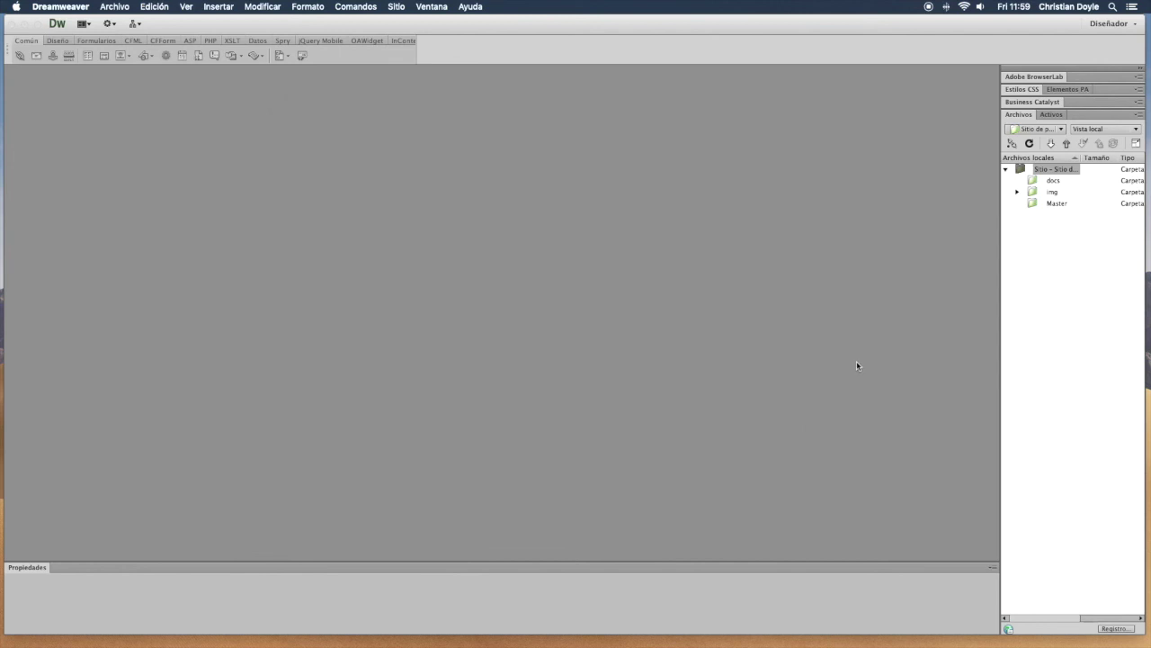
pyautogui.press('super+h')
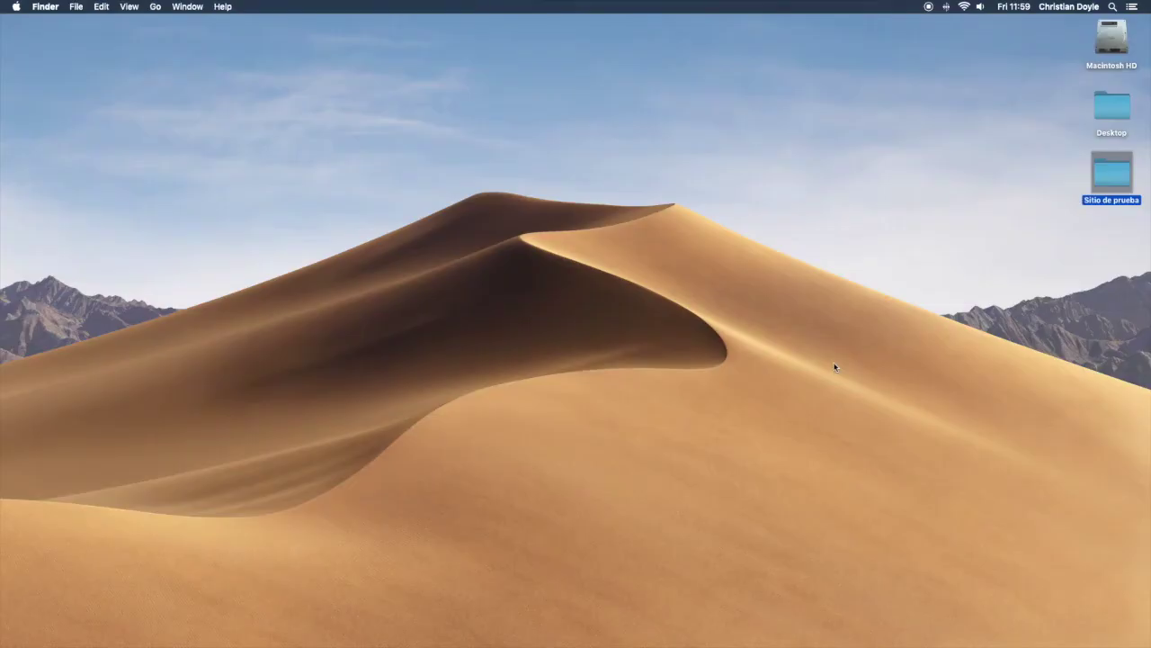
pyautogui.click(1102, 49)
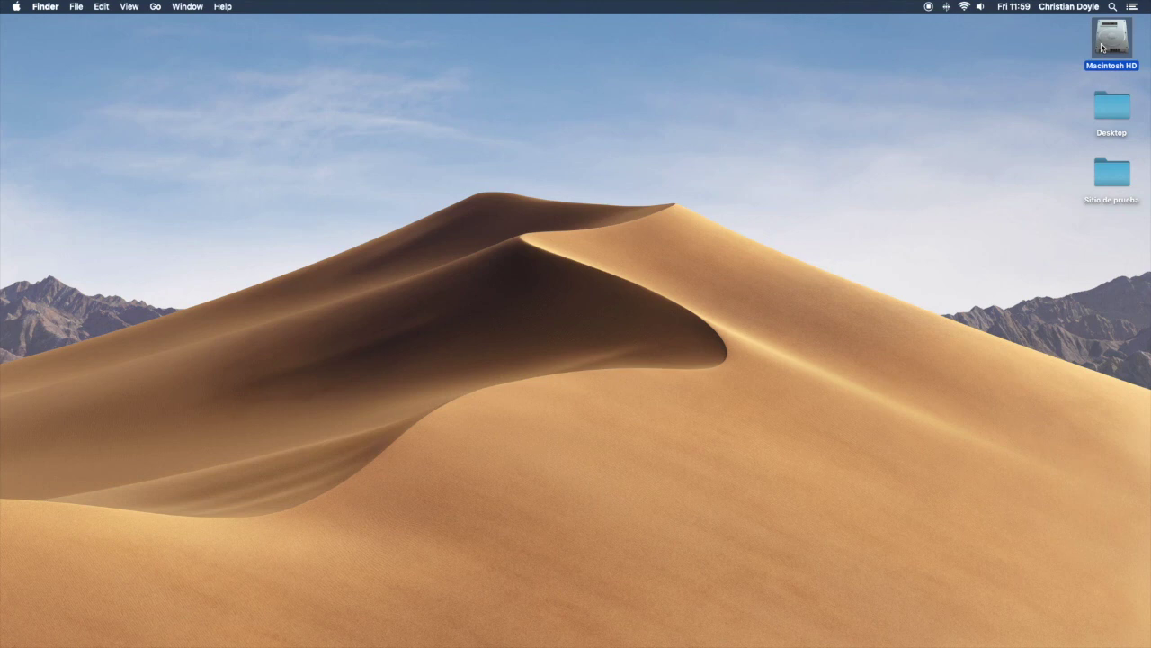
pyautogui.doubleClick(1102, 49)
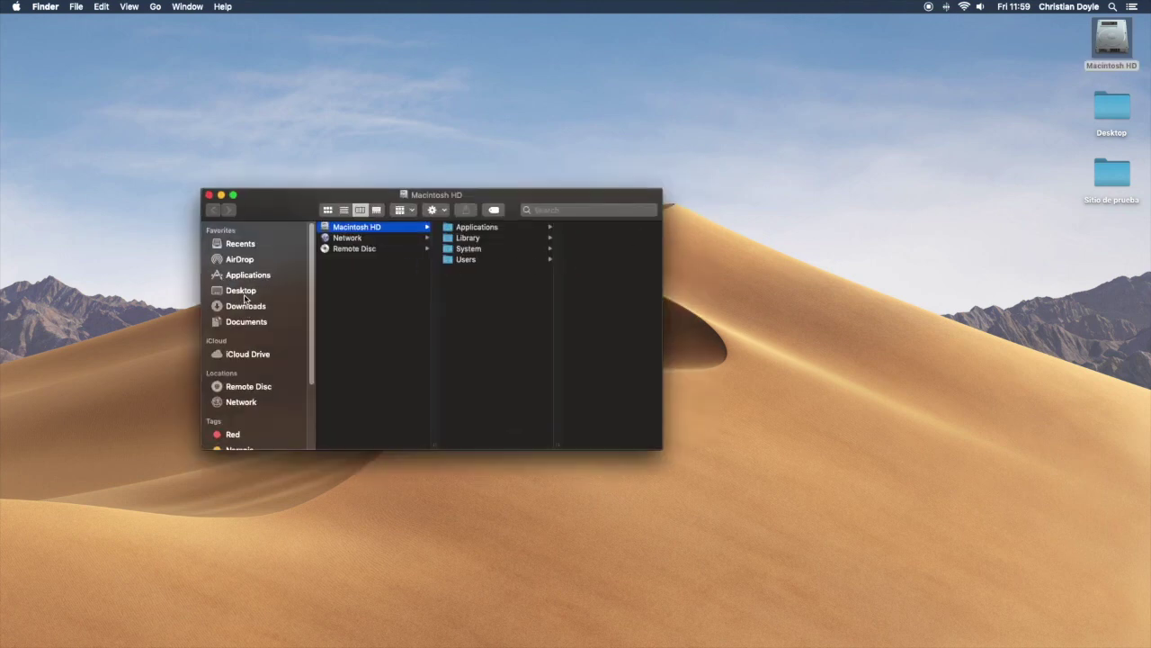
pyautogui.click(246, 322)
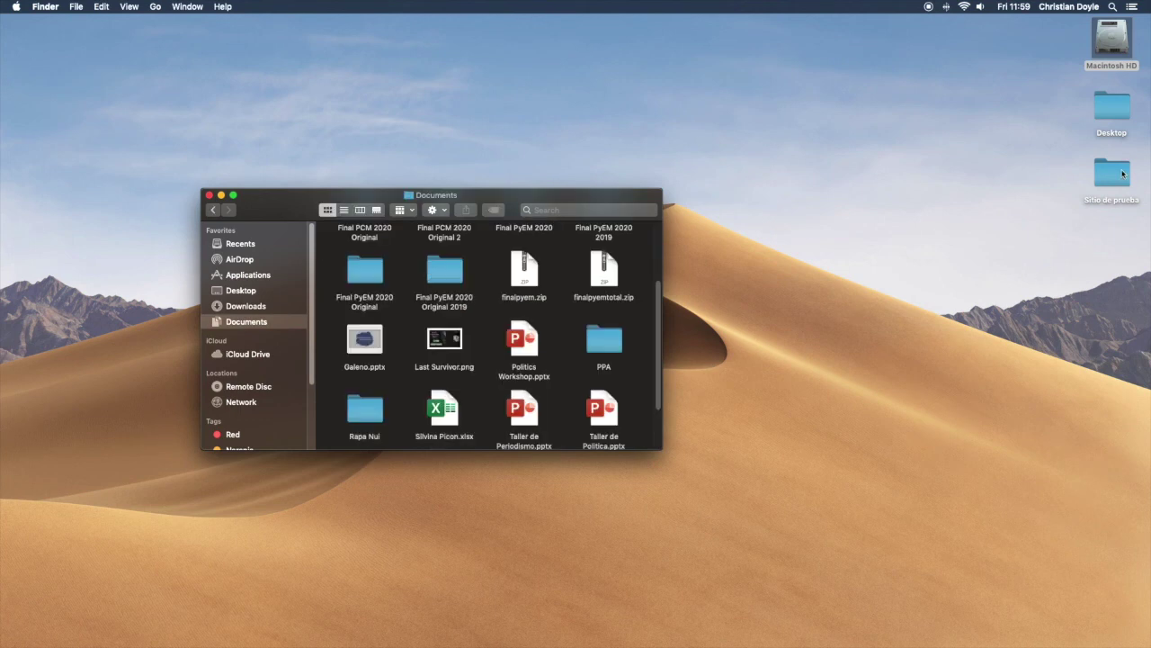
pyautogui.moveTo(1122, 174); pyautogui.dragTo(573, 277)
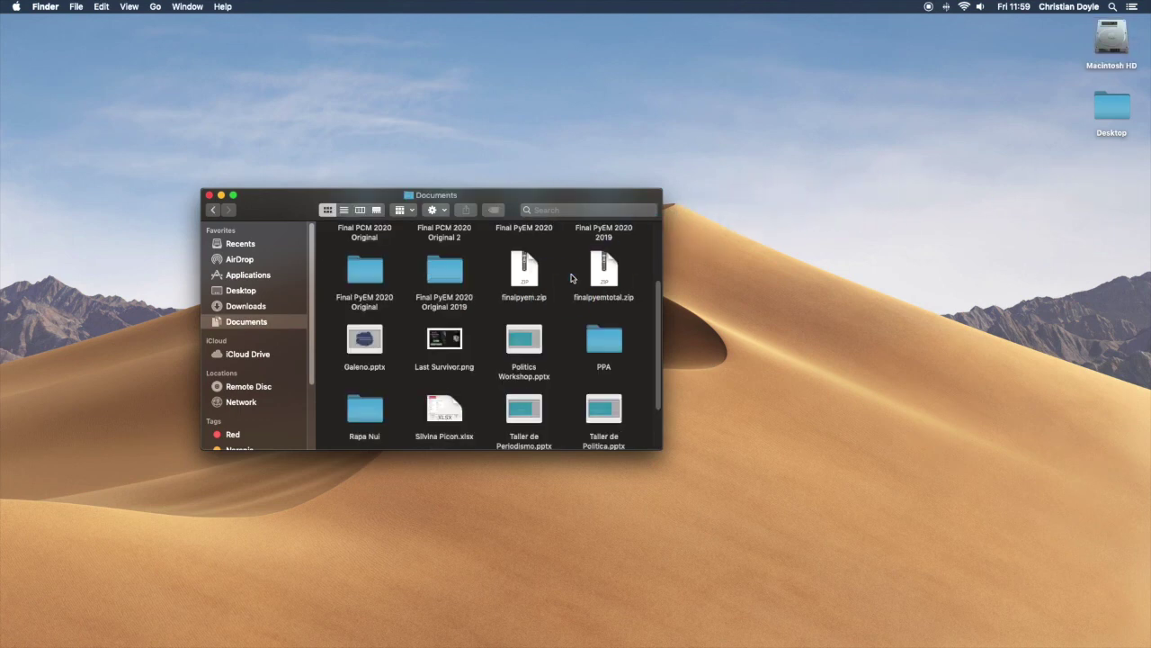
pyautogui.click(209, 194)
# Reopen Dreamweaver and bring up the Sitio de prueba site's configuration from site management
pyautogui.click(935, 634)
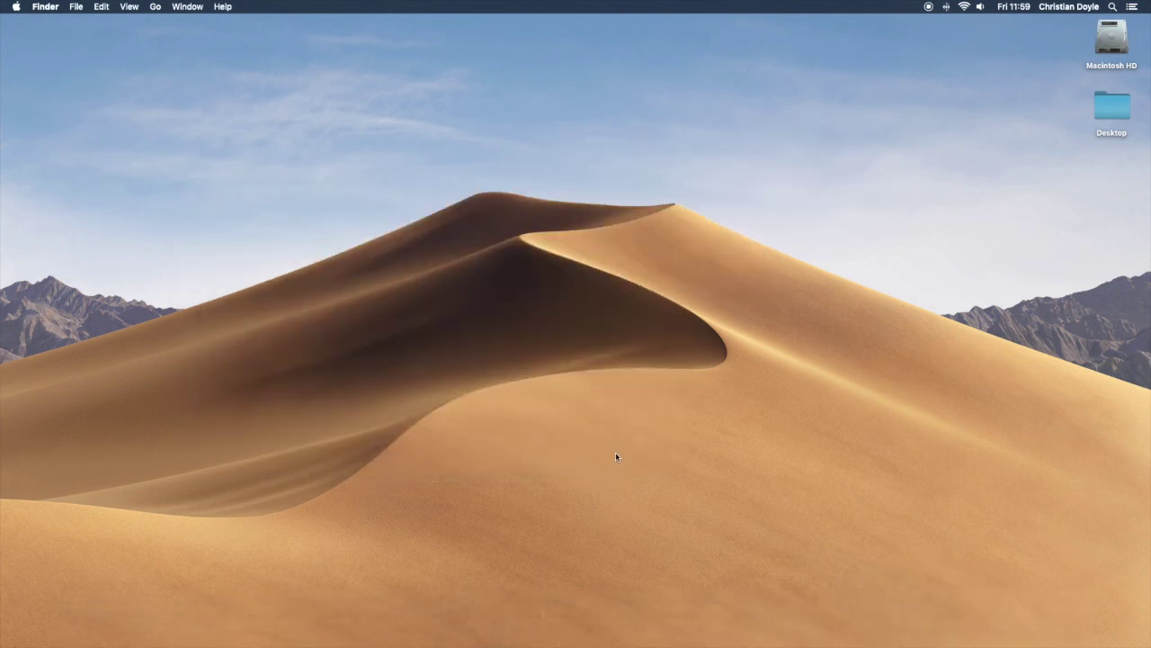
pyautogui.click(561, 354)
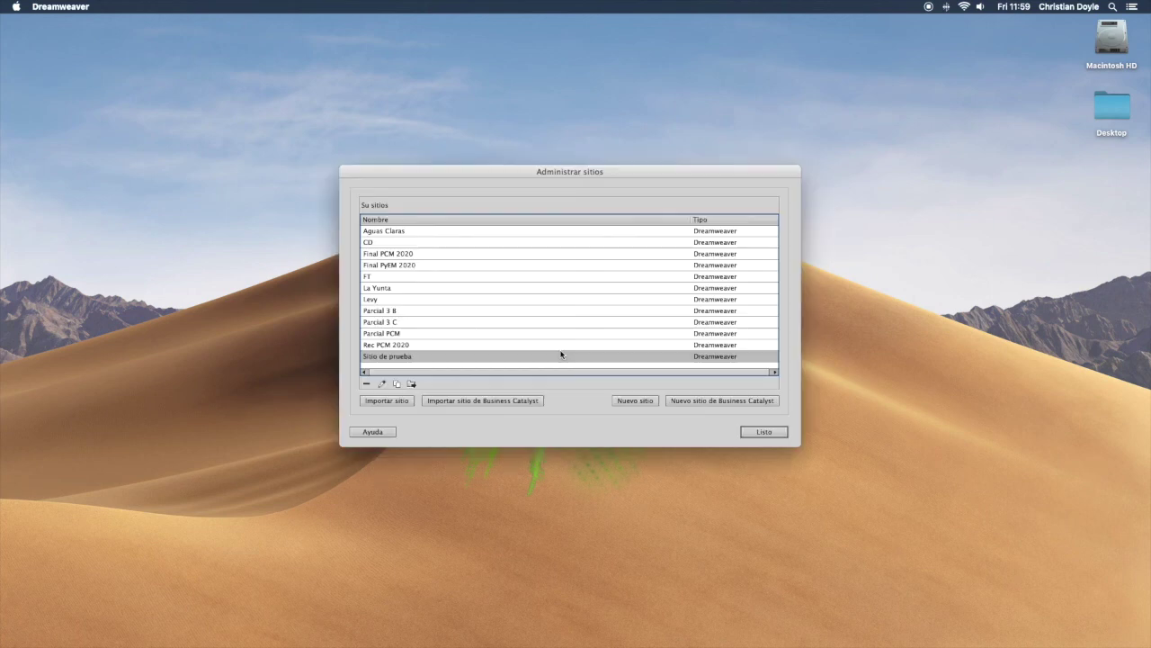
pyautogui.doubleClick(417, 361)
# Locate the Sitio de prueba folder in Documents for the site's local folder, and cancel without saving
pyautogui.click(776, 319)
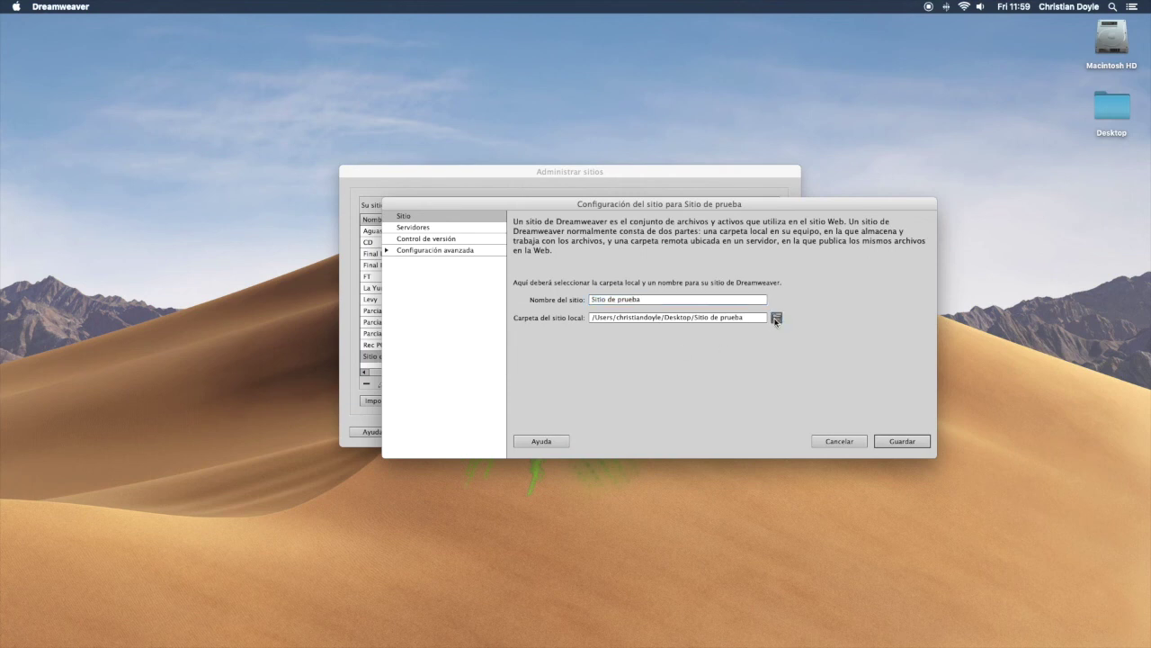
pyautogui.click(462, 347)
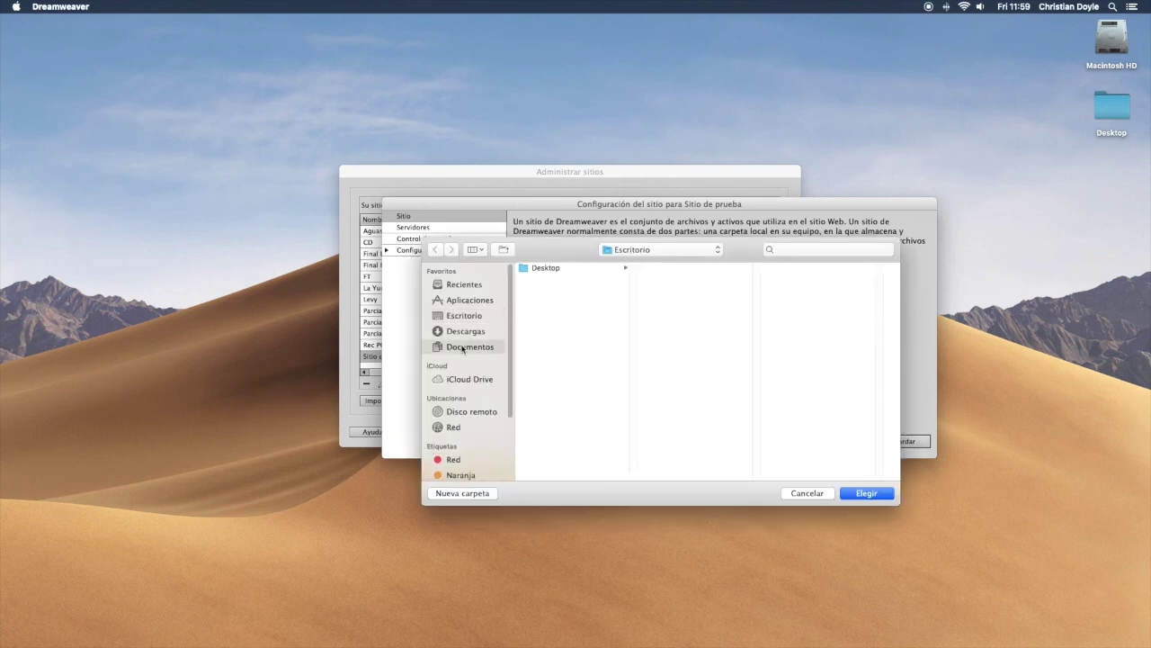
pyautogui.click(567, 462)
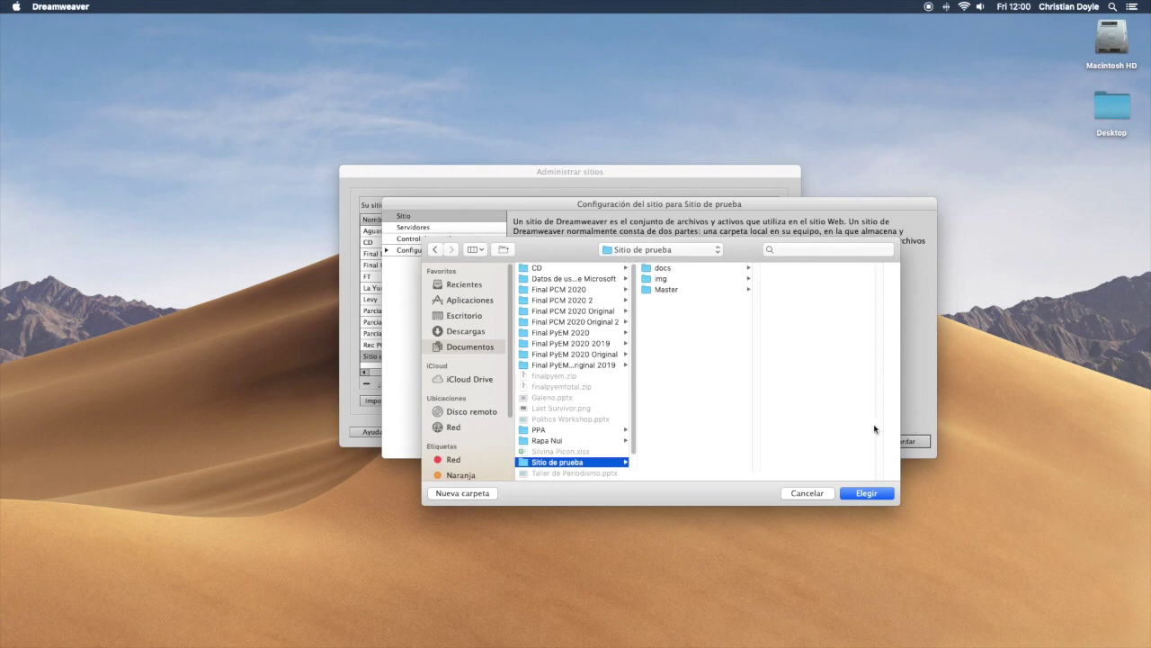
pyautogui.click(826, 493)
pyautogui.click(844, 440)
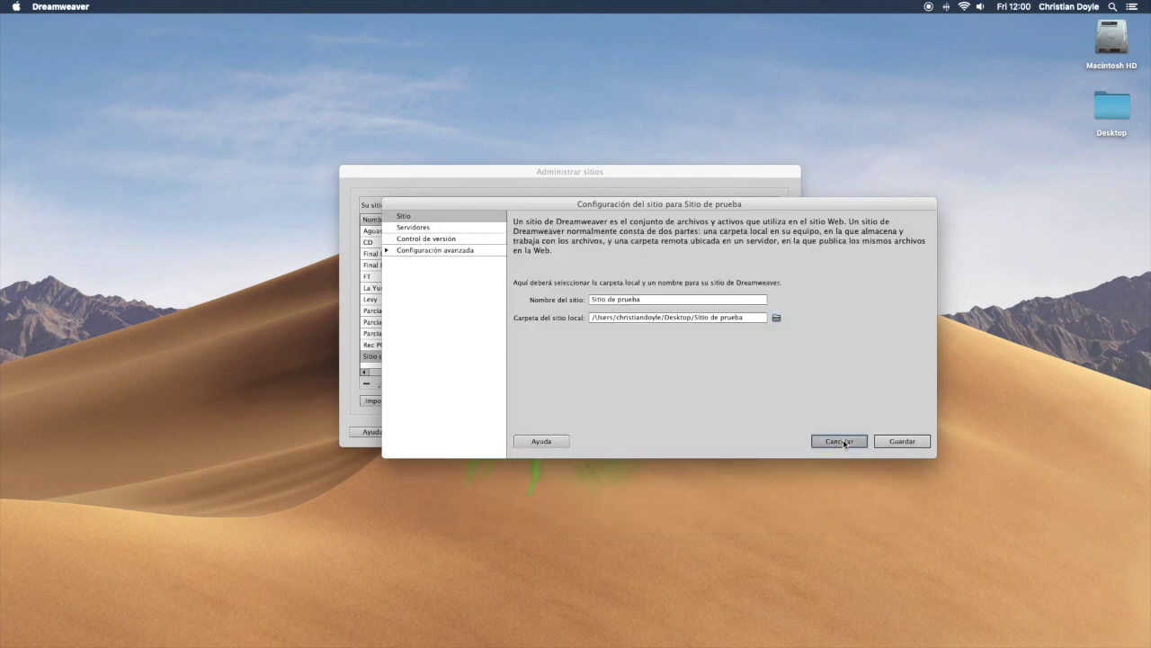
pyautogui.click(764, 432)
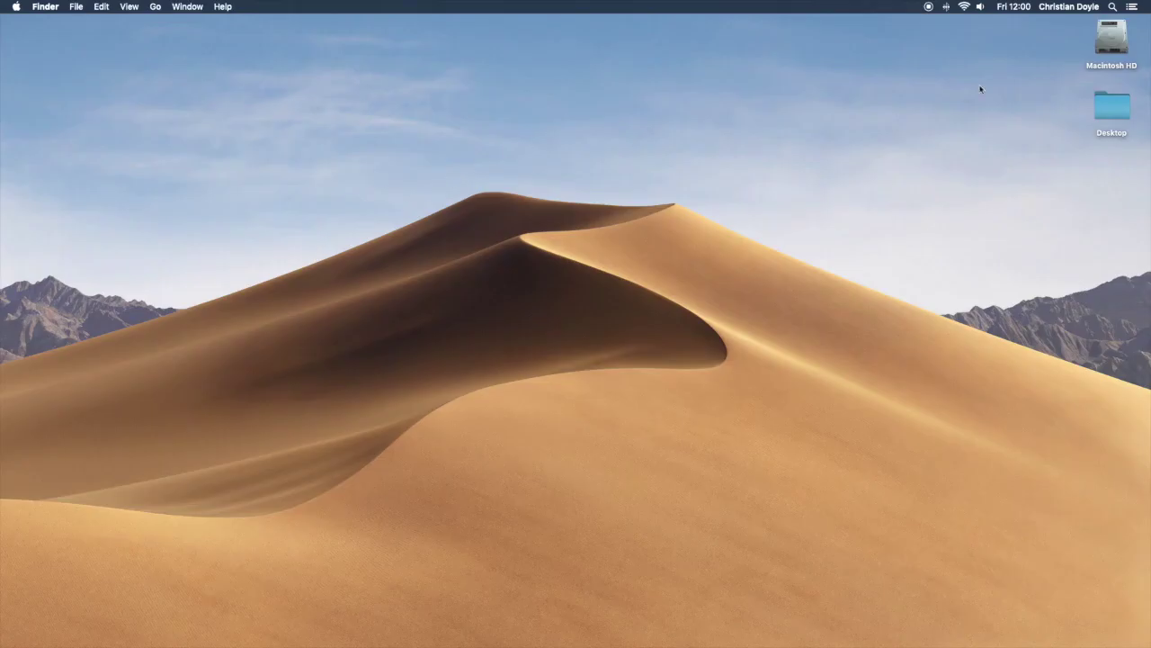
# Move the Sitio de prueba folder from Documents back to the desktop and close the file window
pyautogui.doubleClick(1112, 38)
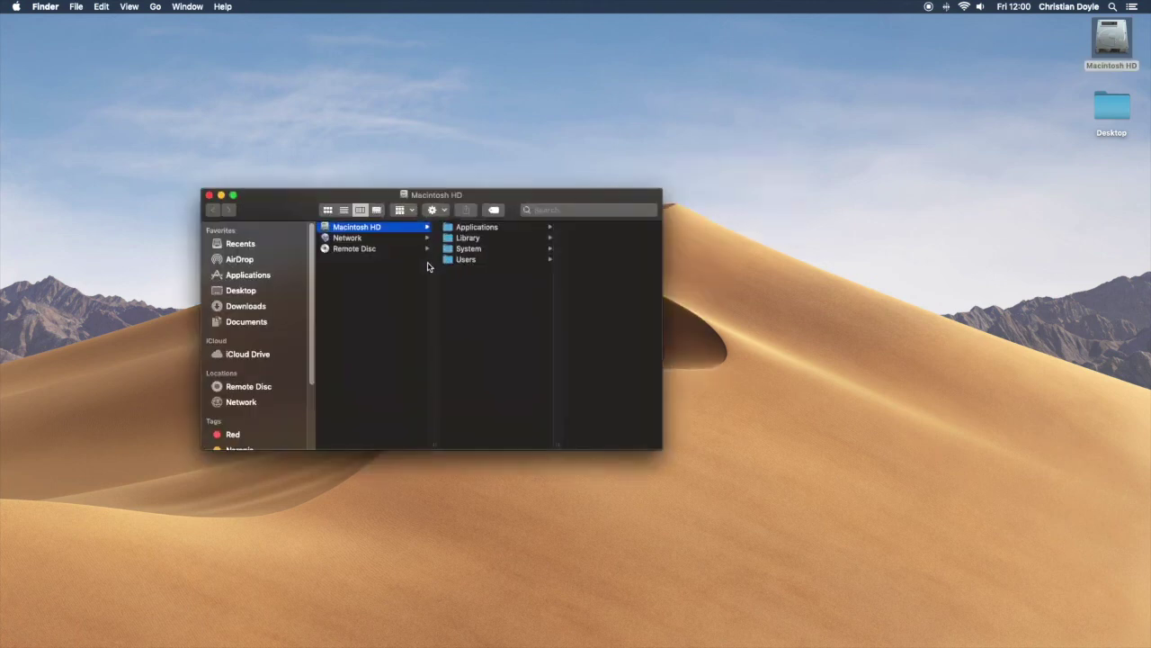
pyautogui.click(246, 323)
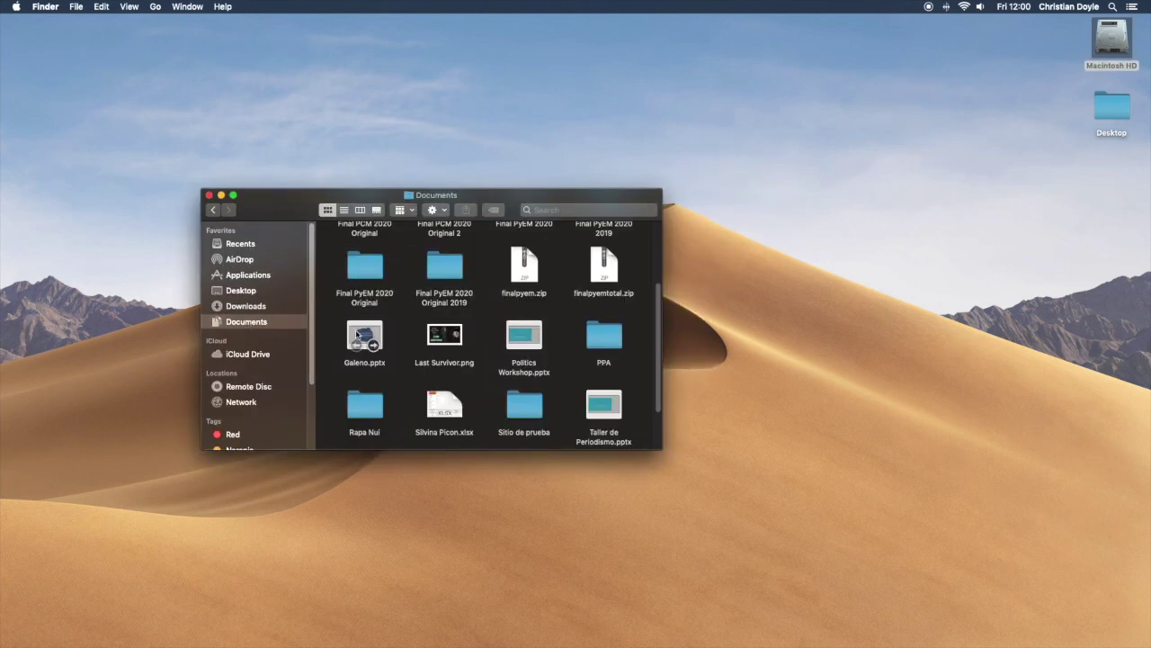
pyautogui.moveTo(524, 410); pyautogui.dragTo(1106, 171)
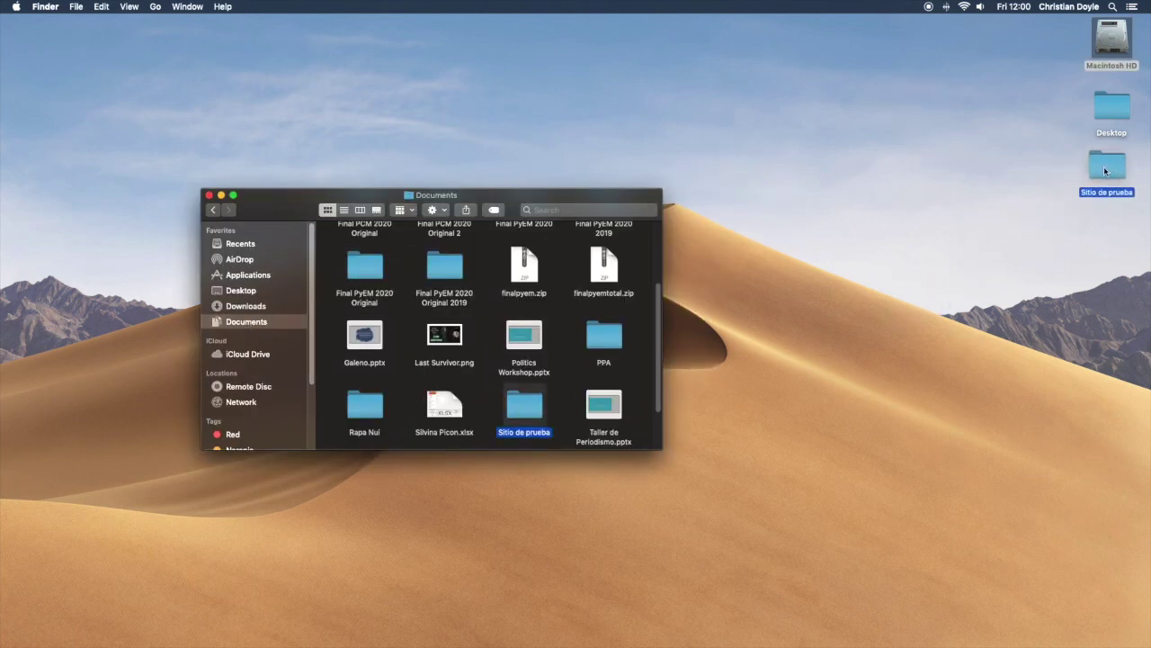
pyautogui.press('cmd+w')
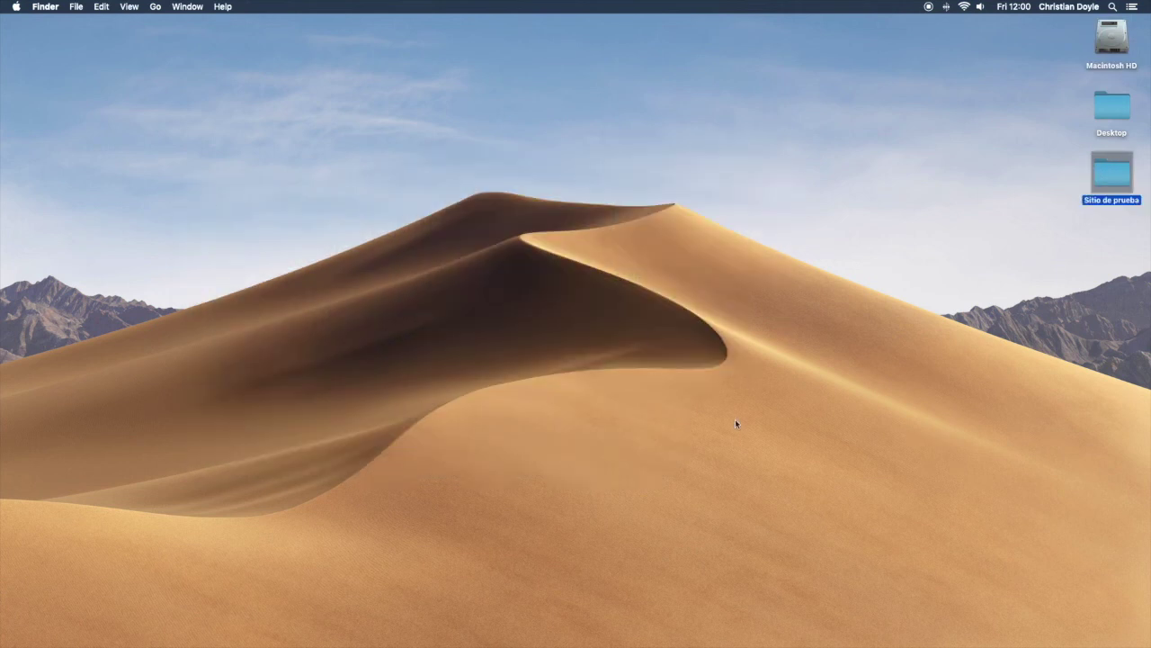
# Launch Dreamweaver once more and dismiss the welcome screen
pyautogui.moveTo(882, 637)
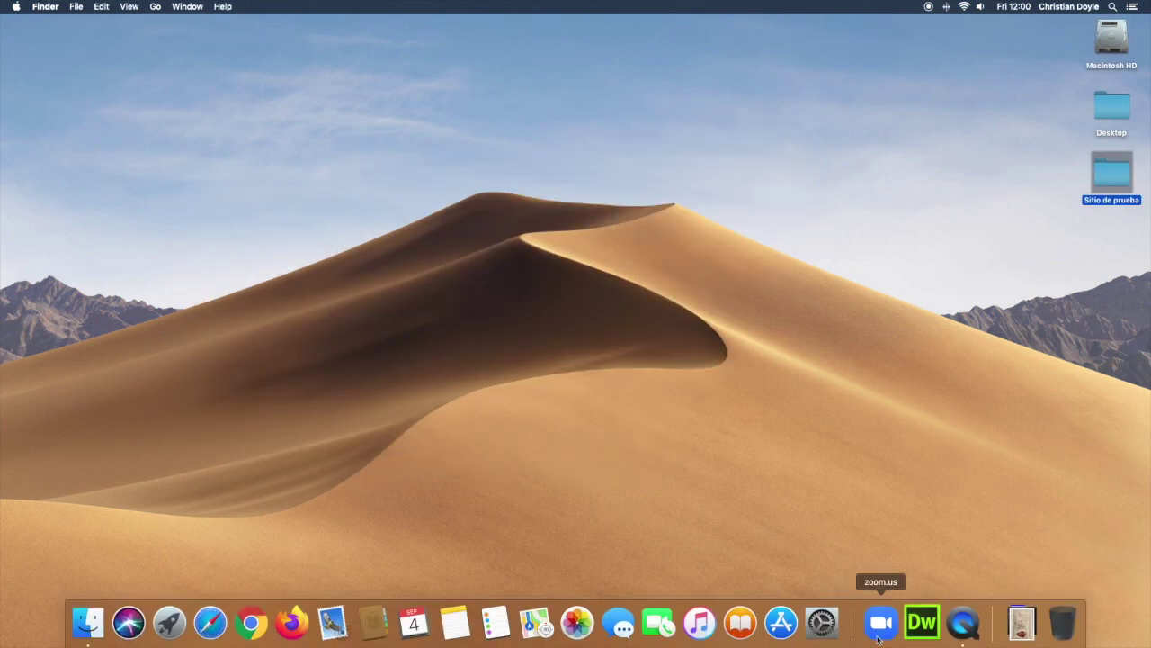
pyautogui.click(930, 632)
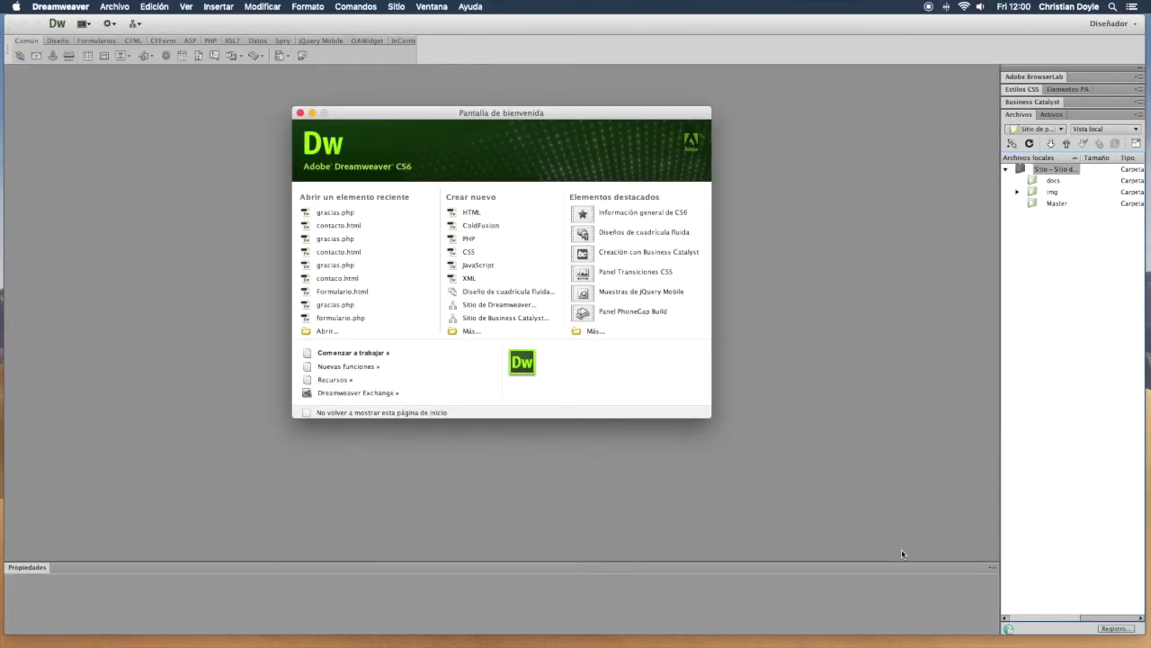
pyautogui.click(299, 112)
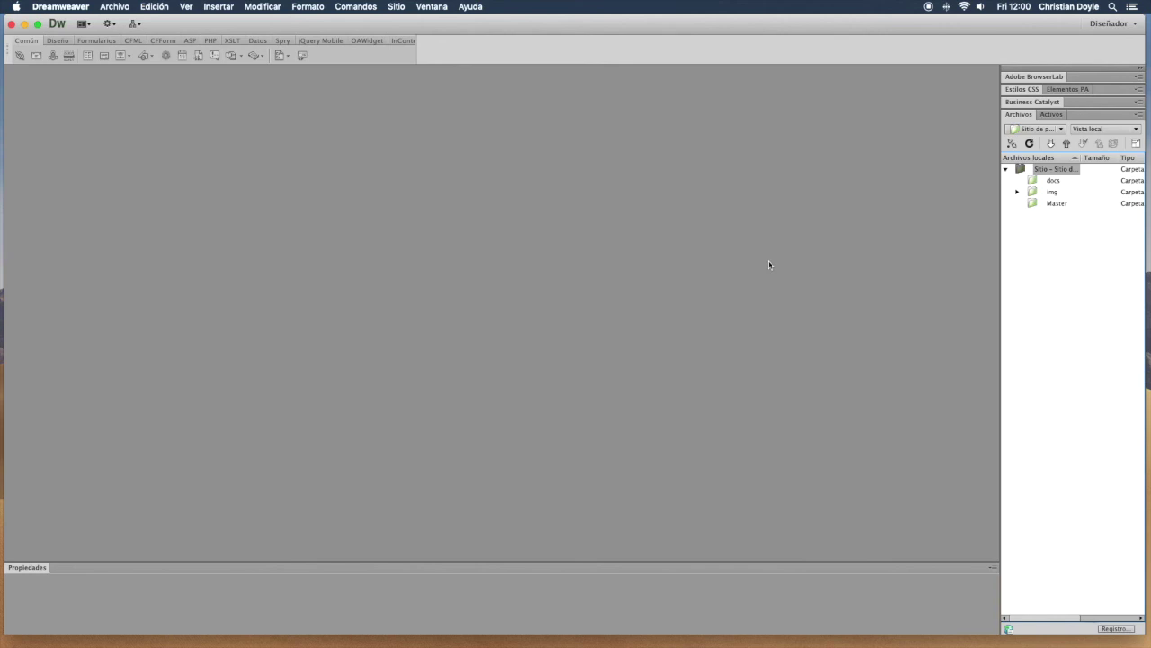
# Examine the server settings in the Sitio de prueba site's configuration, and leave site management without saving changes
pyautogui.click(1061, 130)
pyautogui.click(1061, 148)
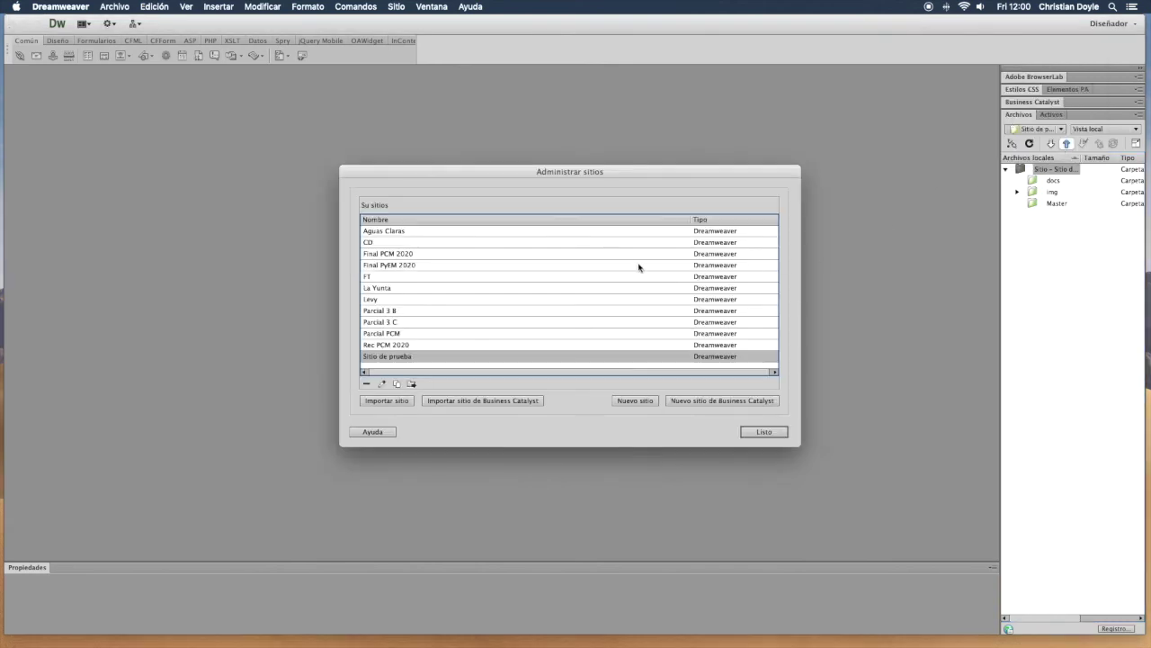
pyautogui.doubleClick(385, 358)
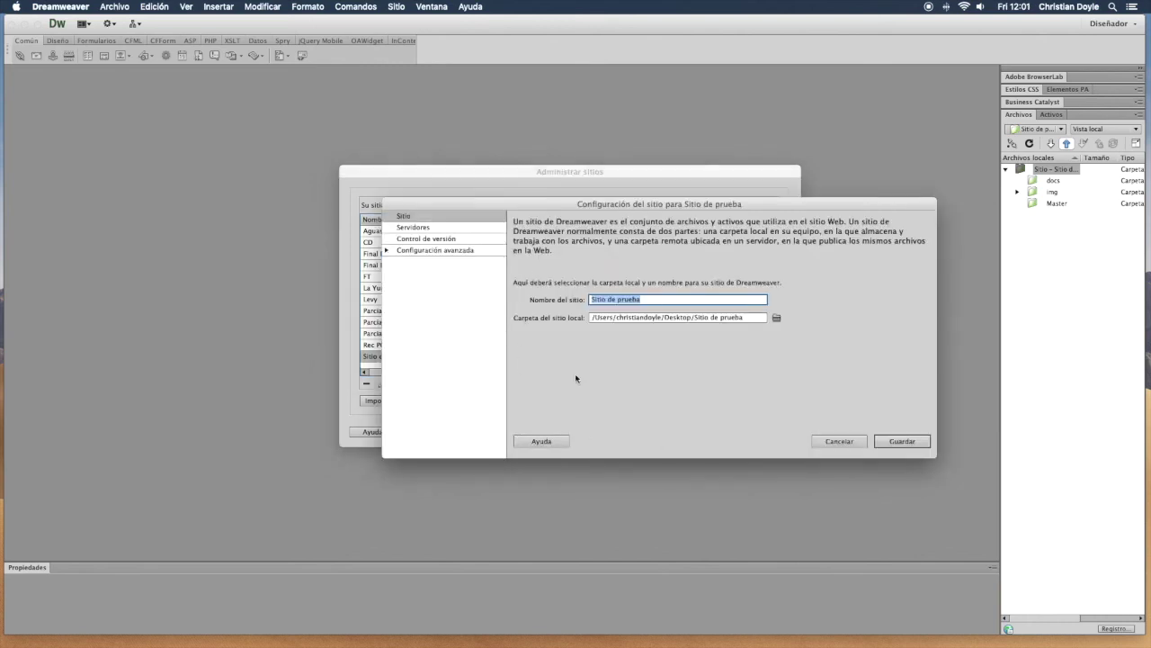
pyautogui.click(429, 229)
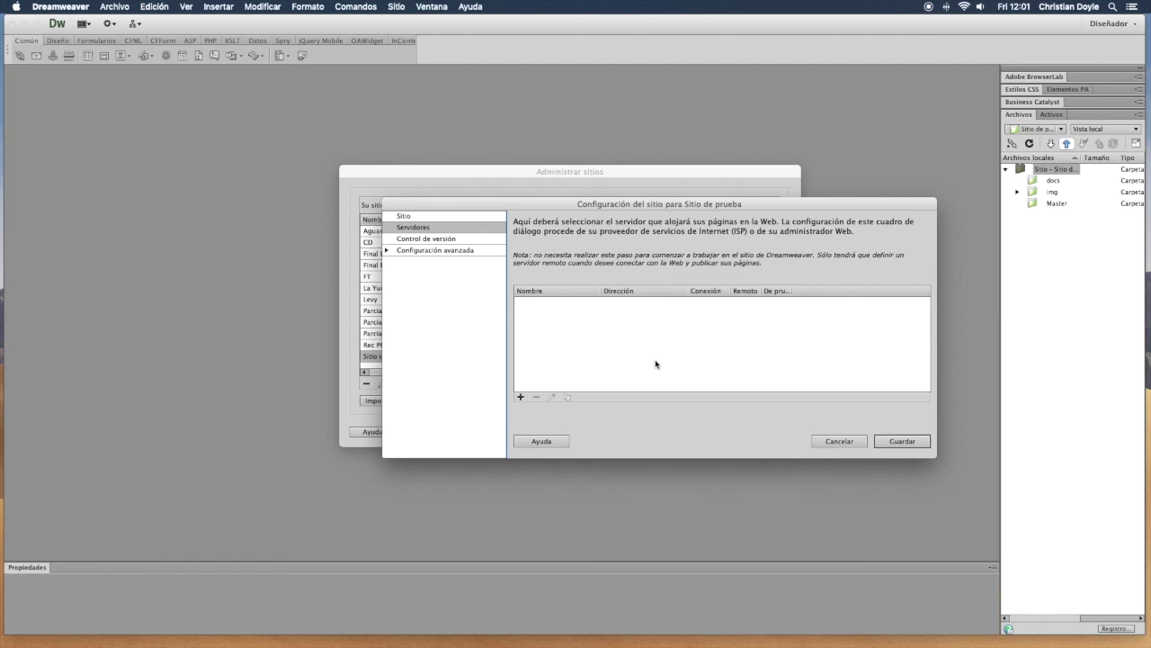
pyautogui.click(839, 441)
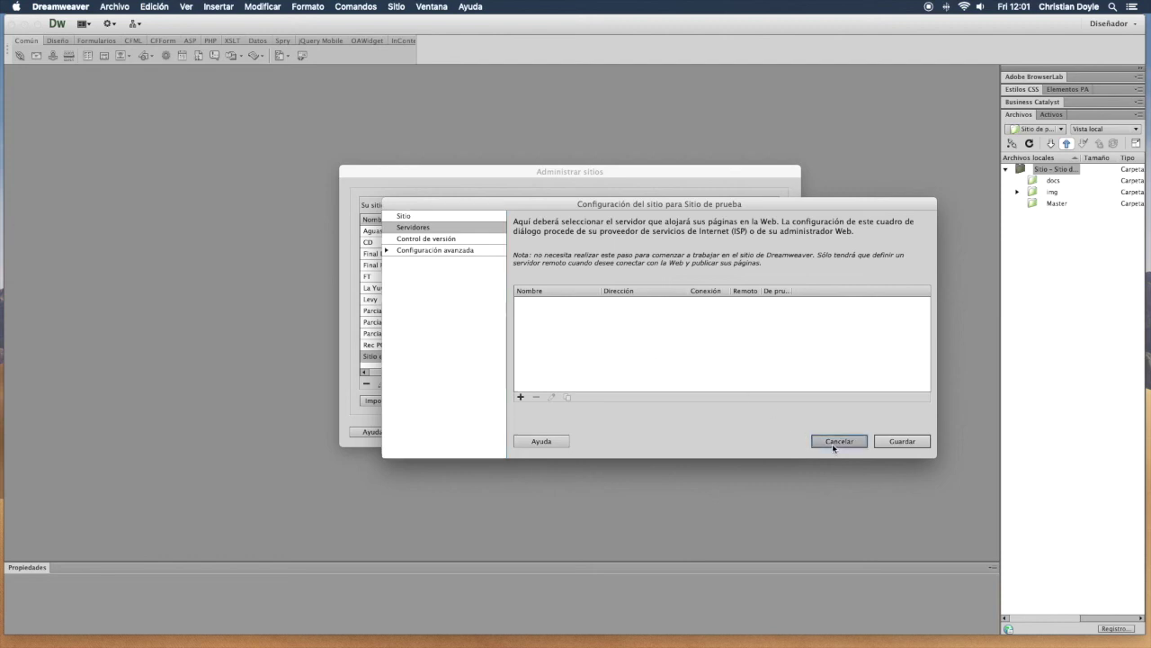
pyautogui.click(765, 432)
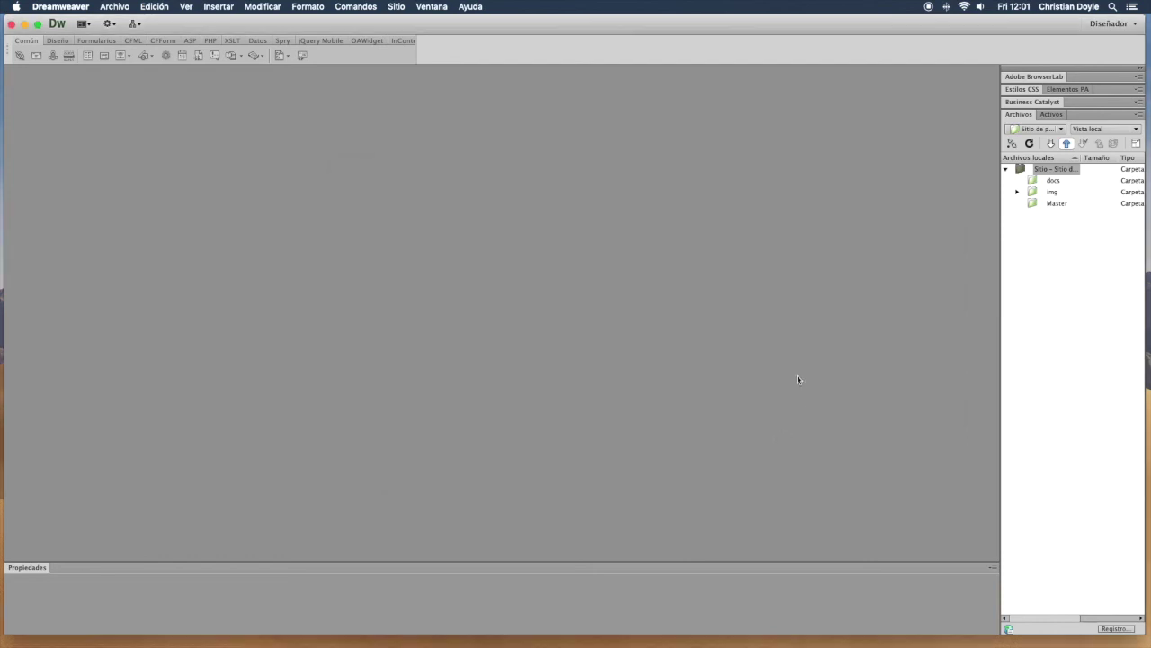